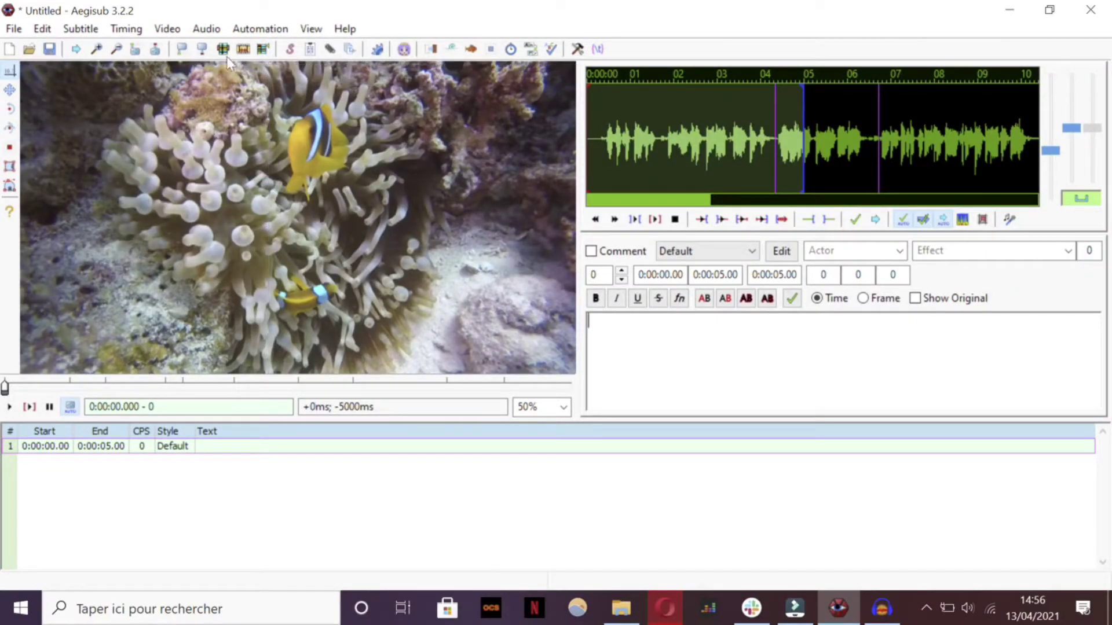
# Step: Load the Grow-your-audience-with-Checksub clownfish video into Aegisub from the Video menu
pyautogui.click(169, 29)
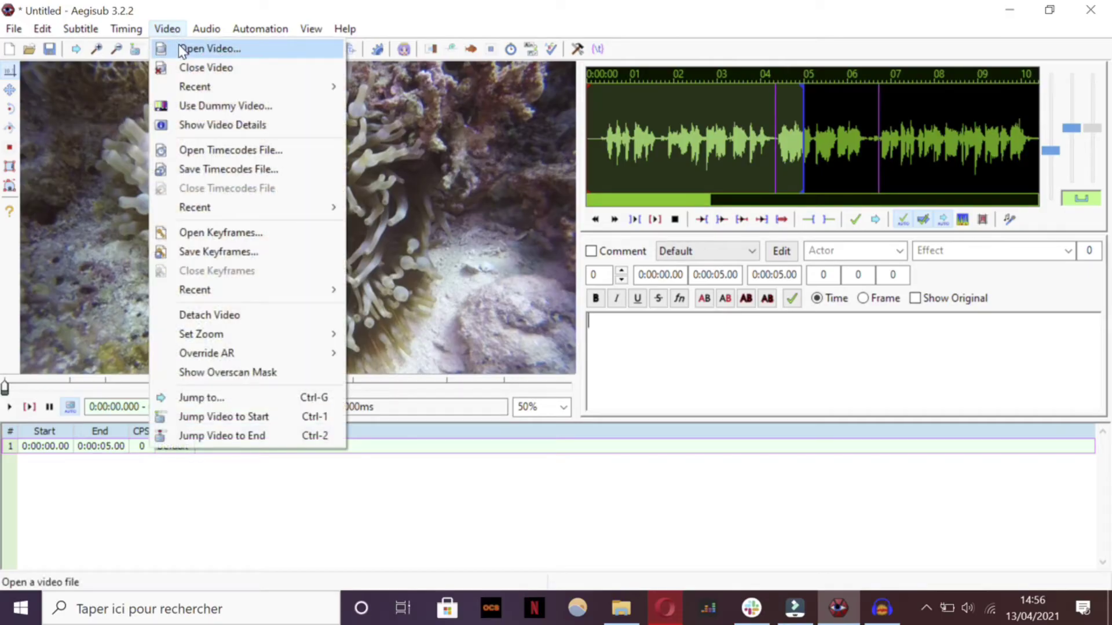
pyautogui.click(179, 49)
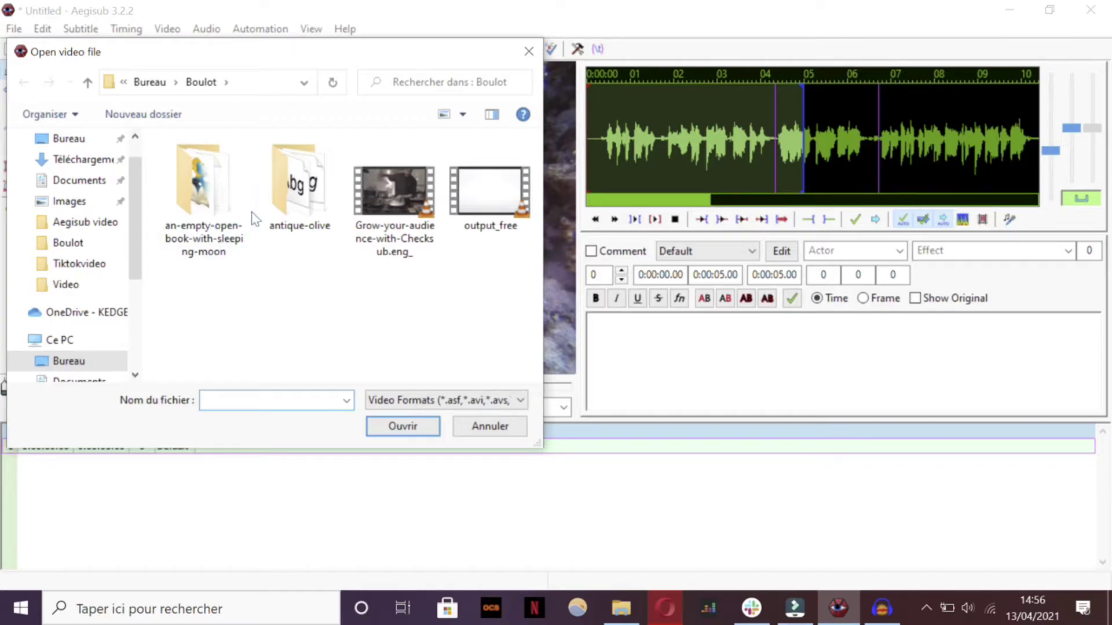
pyautogui.click(419, 212)
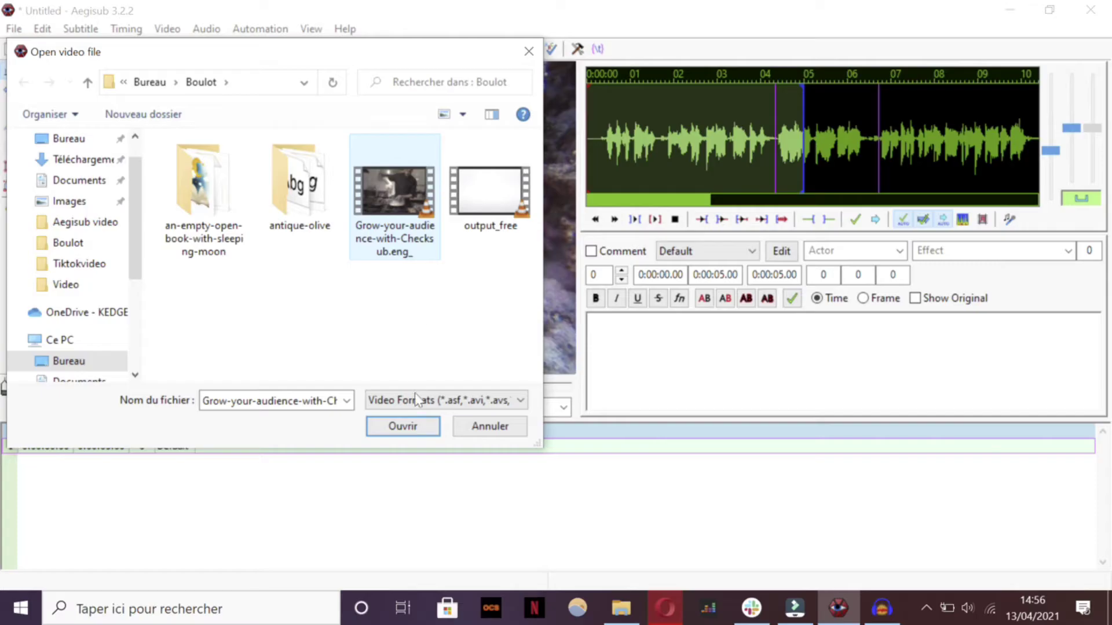
pyautogui.click(402, 426)
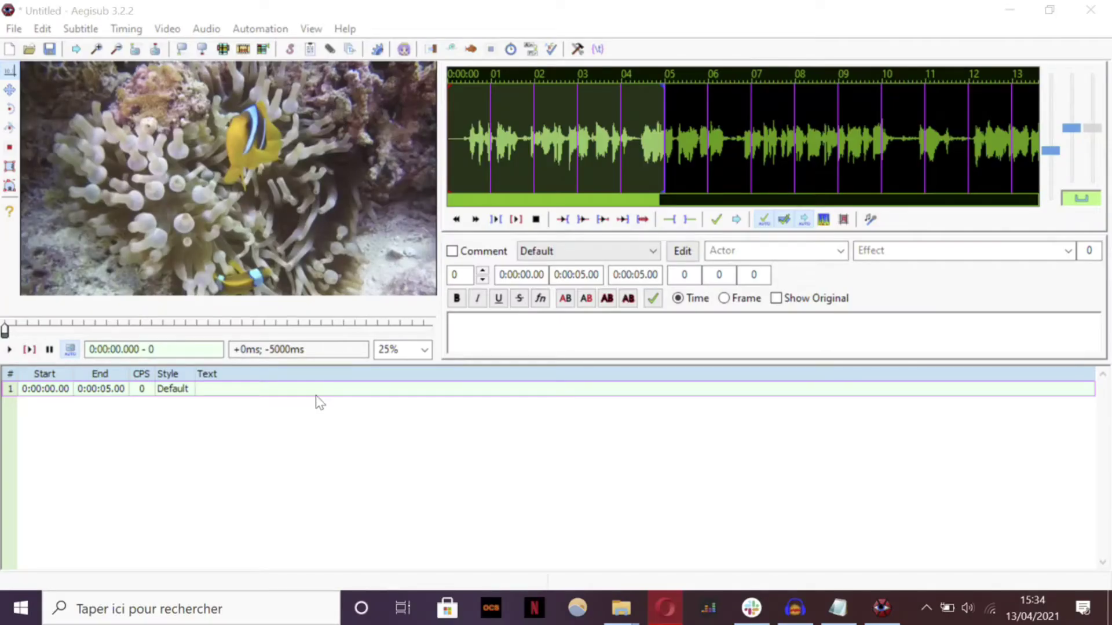
# Step: Clear a test entry, then paste the Notepad script into the first subtitle's text
pyautogui.click(503, 320)
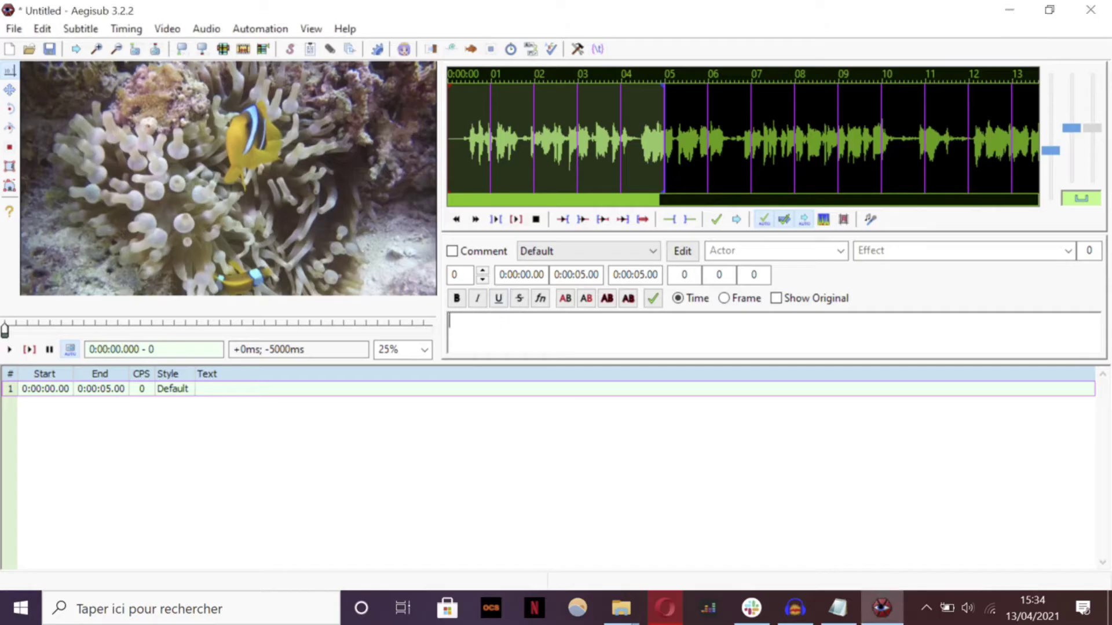
pyautogui.write('My names')
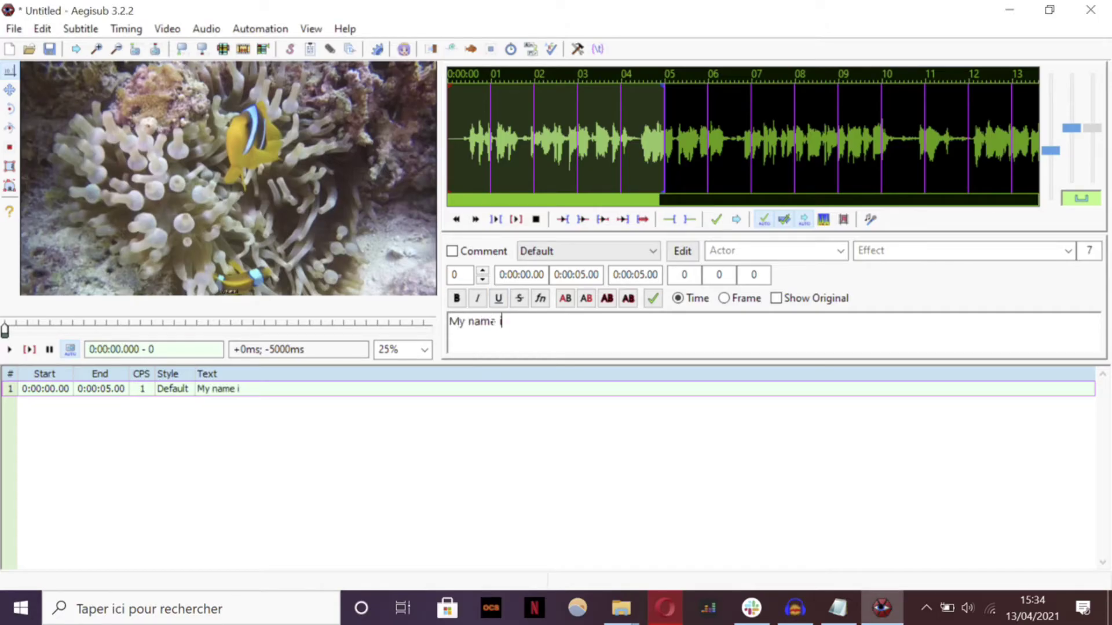
pyautogui.write('is Jean-marc.')
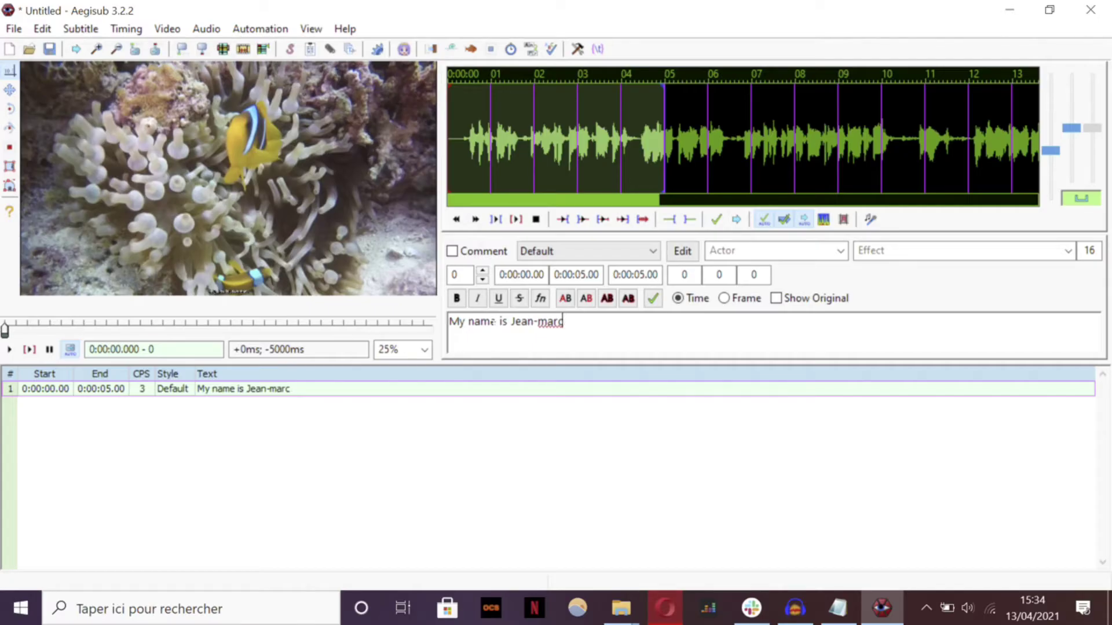
pyautogui.press('BackSpace')
pyautogui.press('BackSpace')
pyautogui.press('BackSpace')
pyautogui.press('BackSpace')
pyautogui.press('BackSpace')
pyautogui.press('BackSpace')
pyautogui.press('BackSpace')
pyautogui.press('BackSpace')
pyautogui.press('BackSpace')
pyautogui.press('BackSpace')
pyautogui.press('BackSpace')
pyautogui.press('BackSpace')
pyautogui.press('BackSpace')
pyautogui.press('BackSpace')
pyautogui.press('BackSpace')
pyautogui.press('BackSpace')
pyautogui.press('BackSpace')
pyautogui.press('BackSpace')
pyautogui.press('BackSpace')
pyautogui.press('BackSpace')
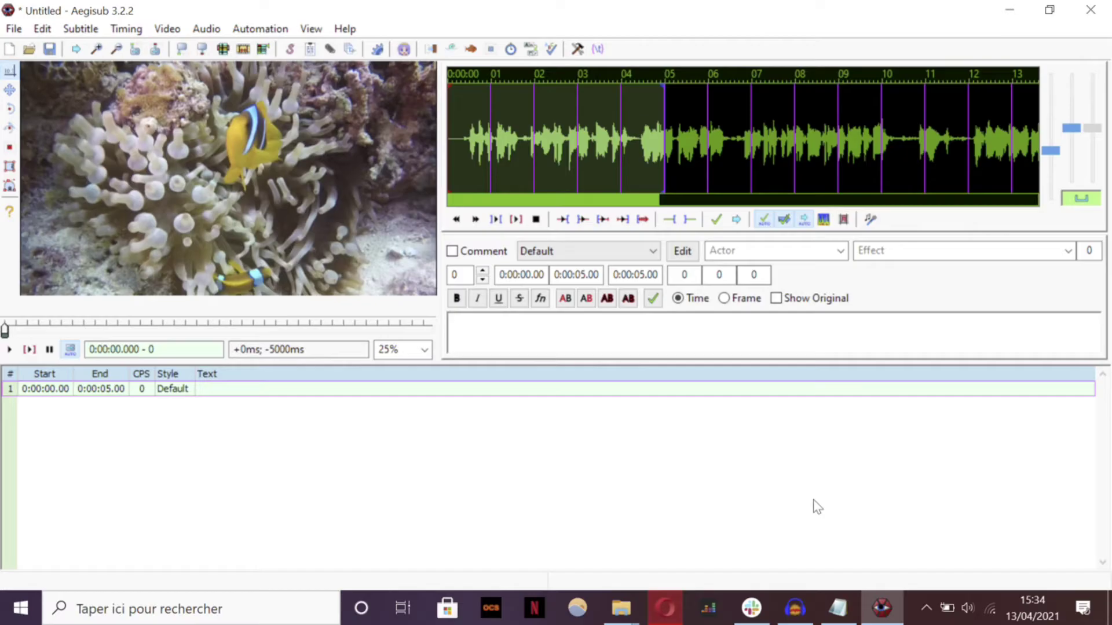
pyautogui.click(838, 608)
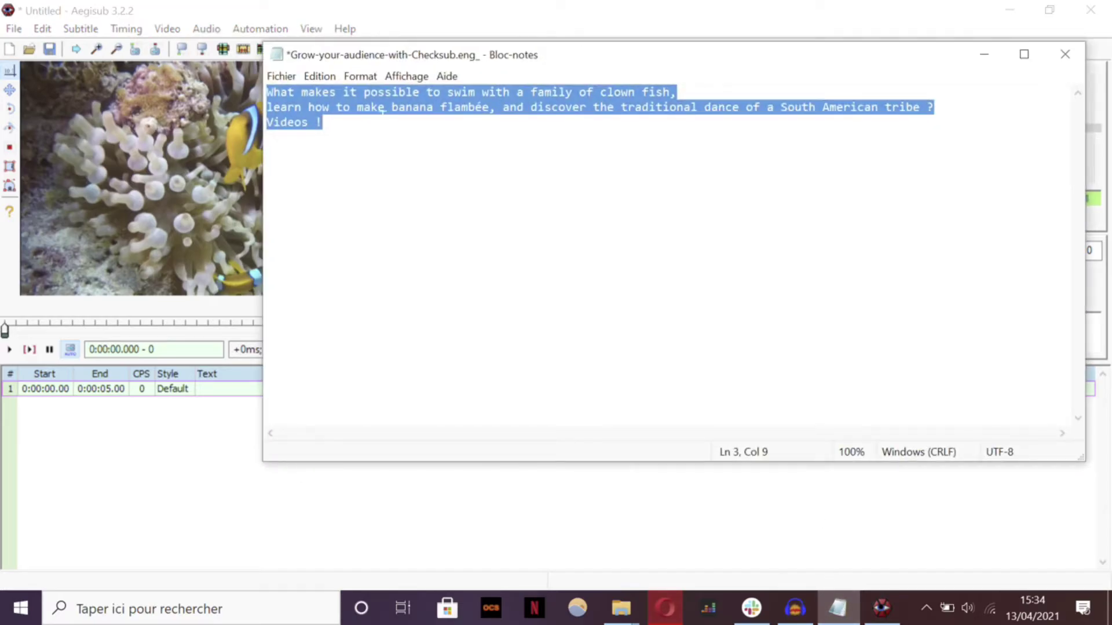
pyautogui.click(984, 54)
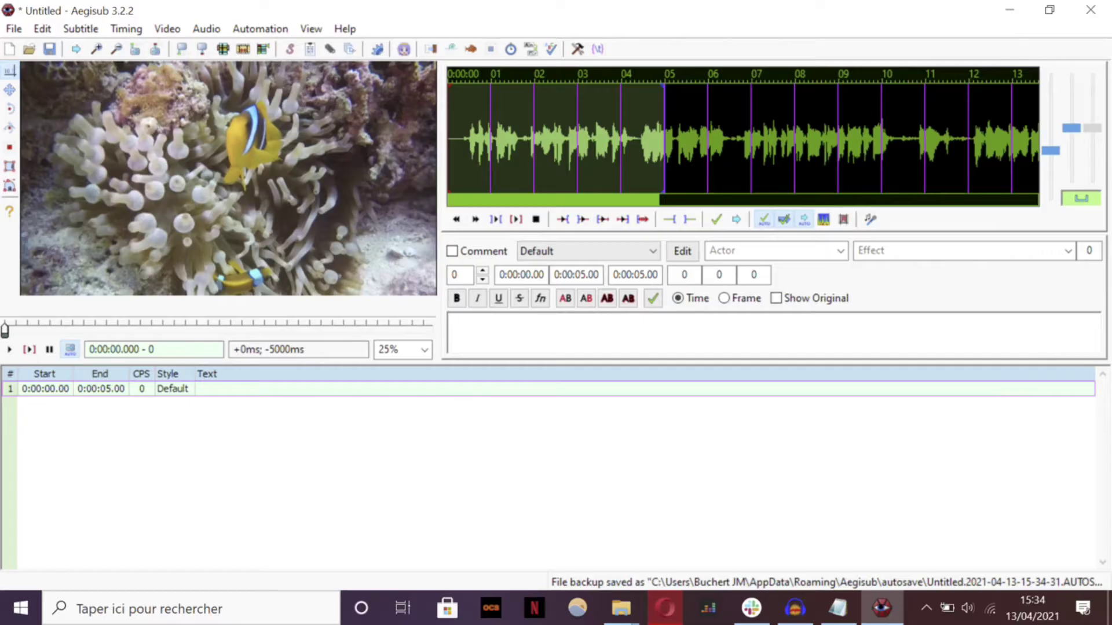
pyautogui.write('What makes it possible to swim with a family of clown fish,\\Nlearn how to make banana flambée, and discover the traditional dance of a South American tribe ?\\NVideos !')
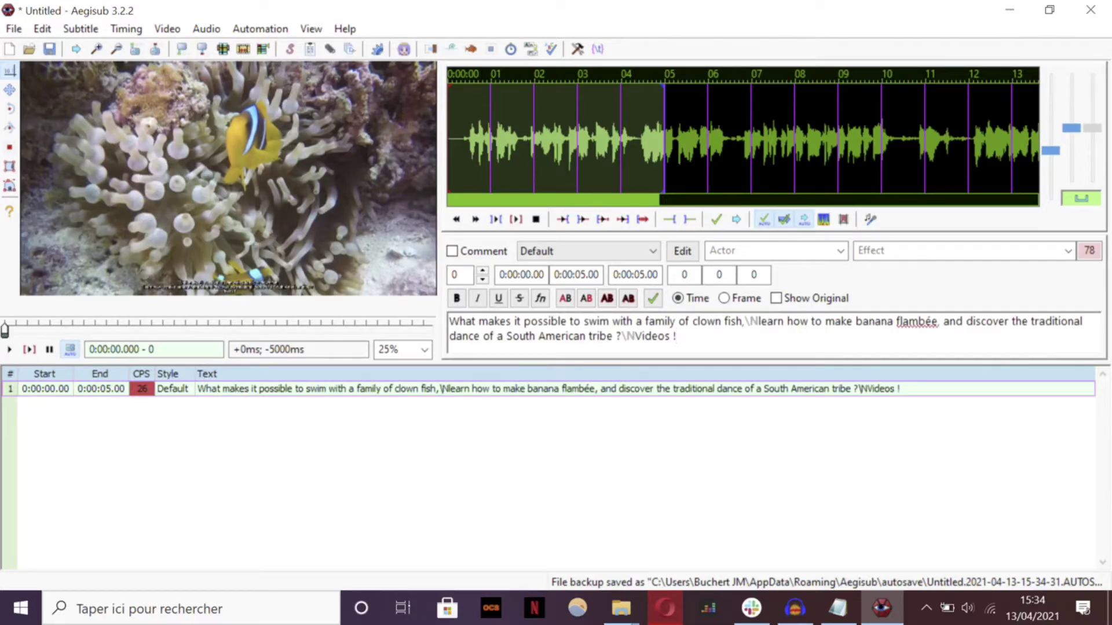
# Step: Insert three new subtitle lines after the first one
pyautogui.rightClick(230, 394)
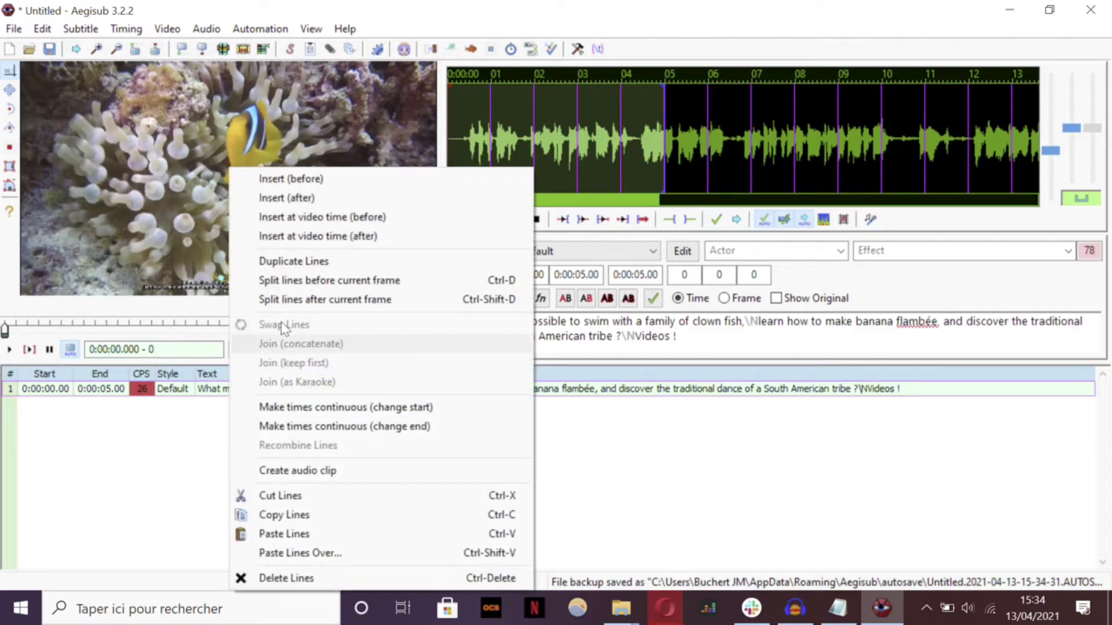
pyautogui.click(304, 200)
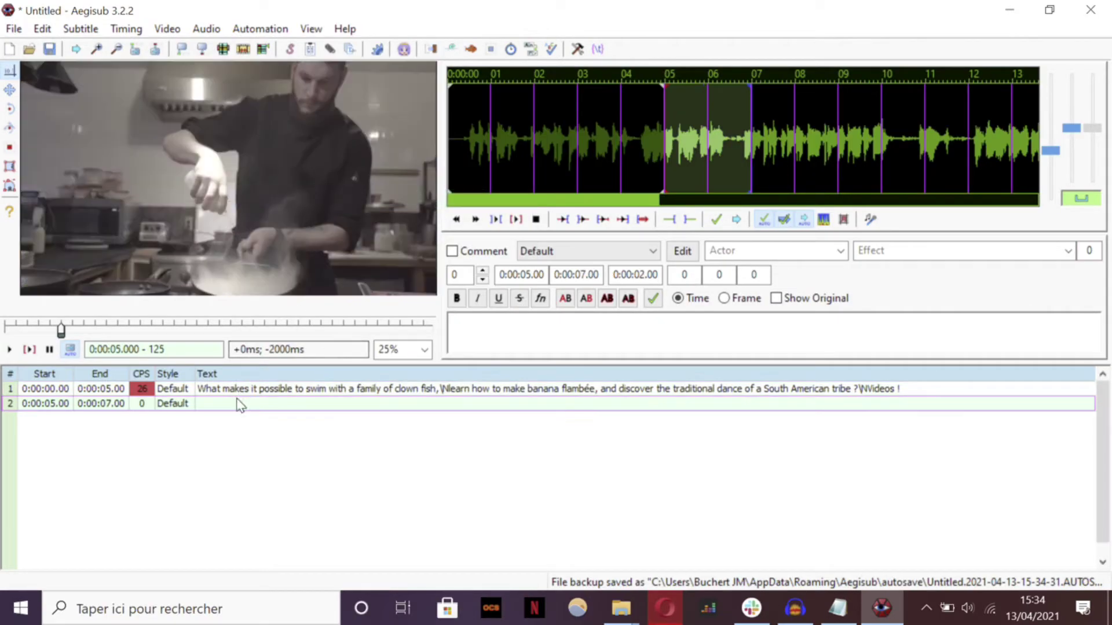
pyautogui.rightClick(238, 403)
pyautogui.click(330, 199)
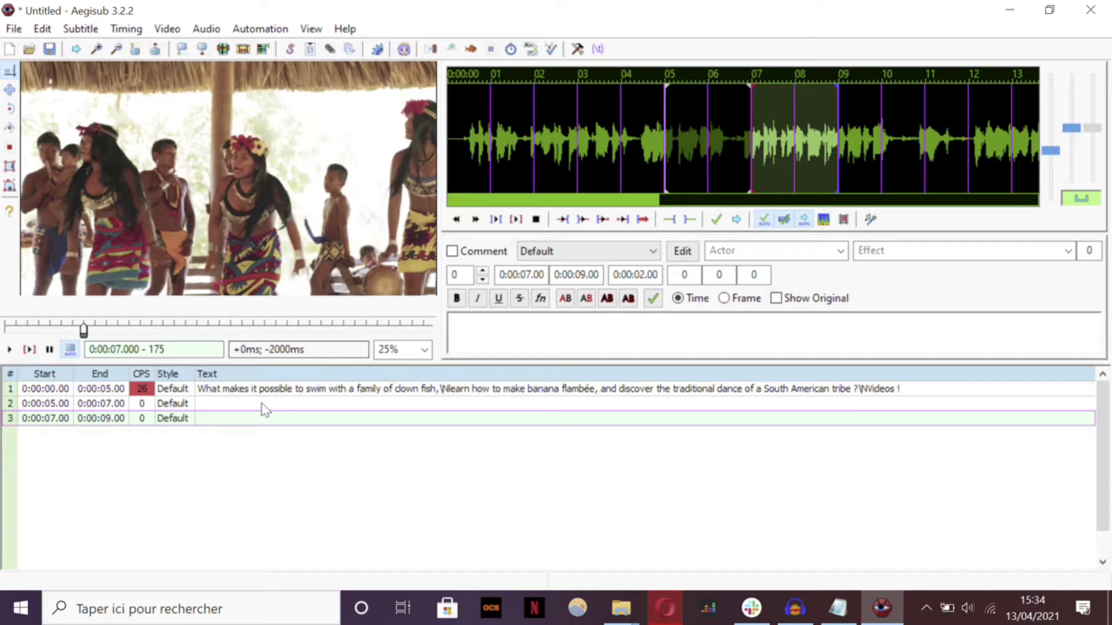
pyautogui.rightClick(258, 418)
pyautogui.click(330, 198)
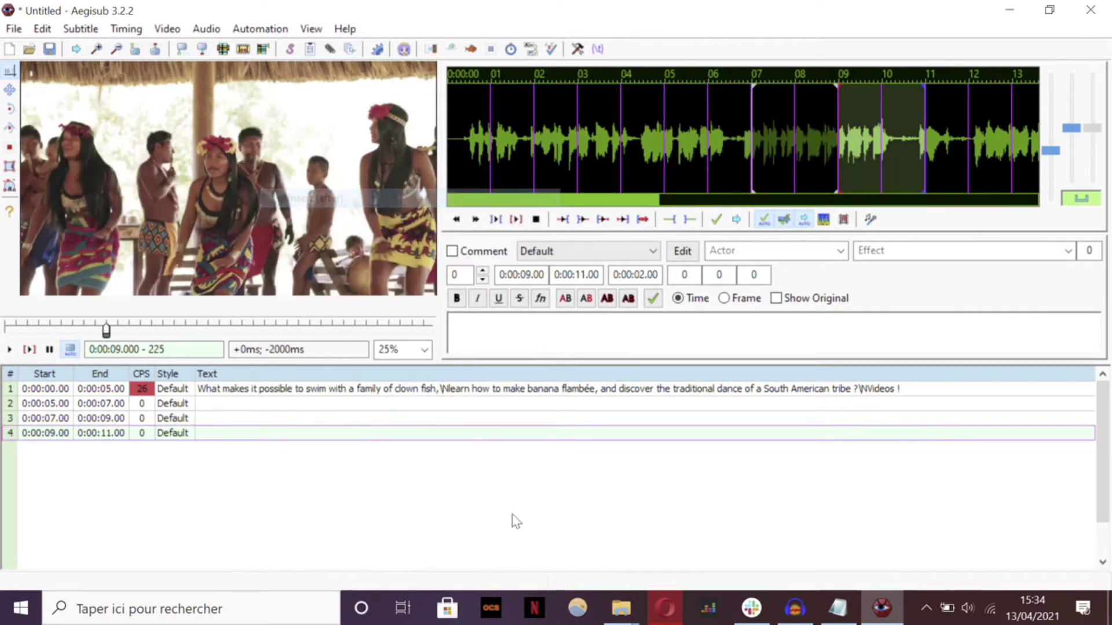
# Step: Move the text after 'fish' from line 1 into line 2
pyautogui.click(313, 389)
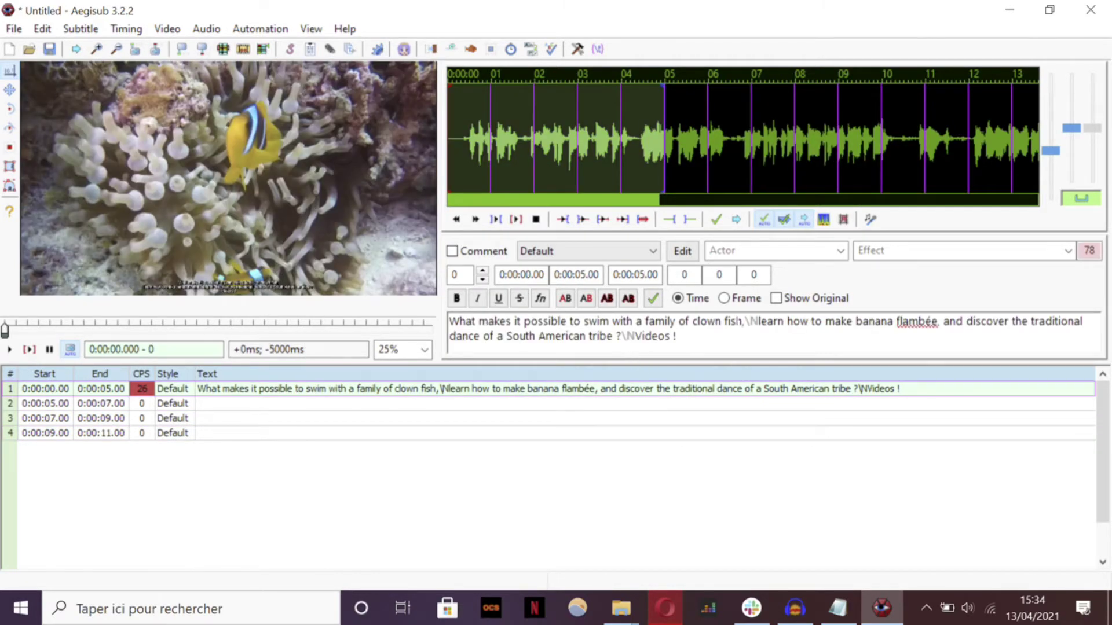
pyautogui.moveTo(745, 320); pyautogui.dragTo(676, 335)
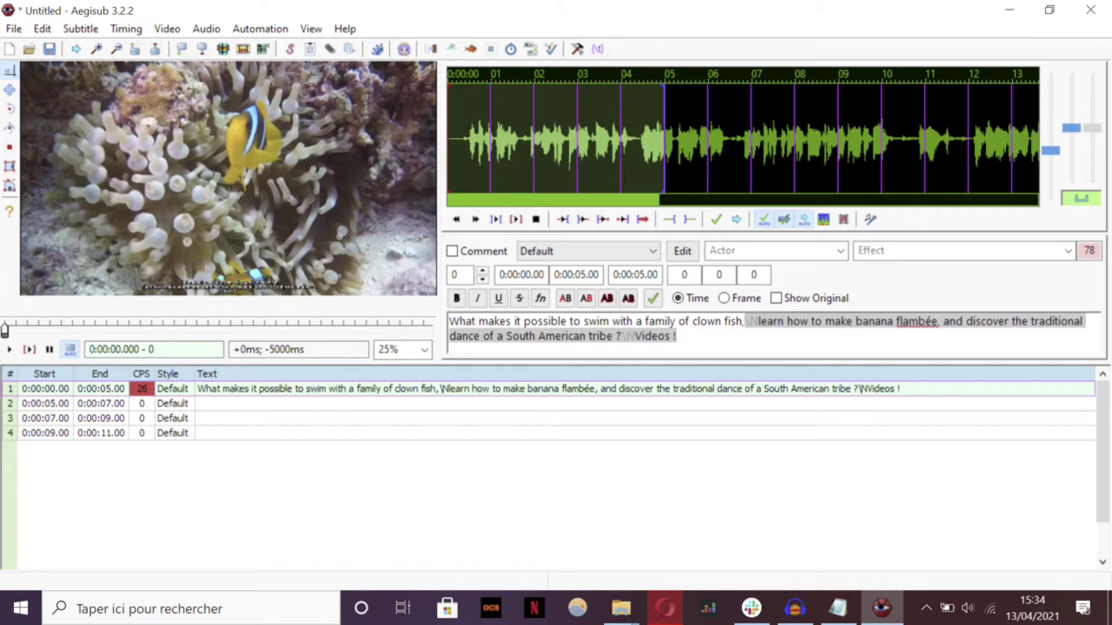
pyautogui.hotkey('ctrl', 'x')
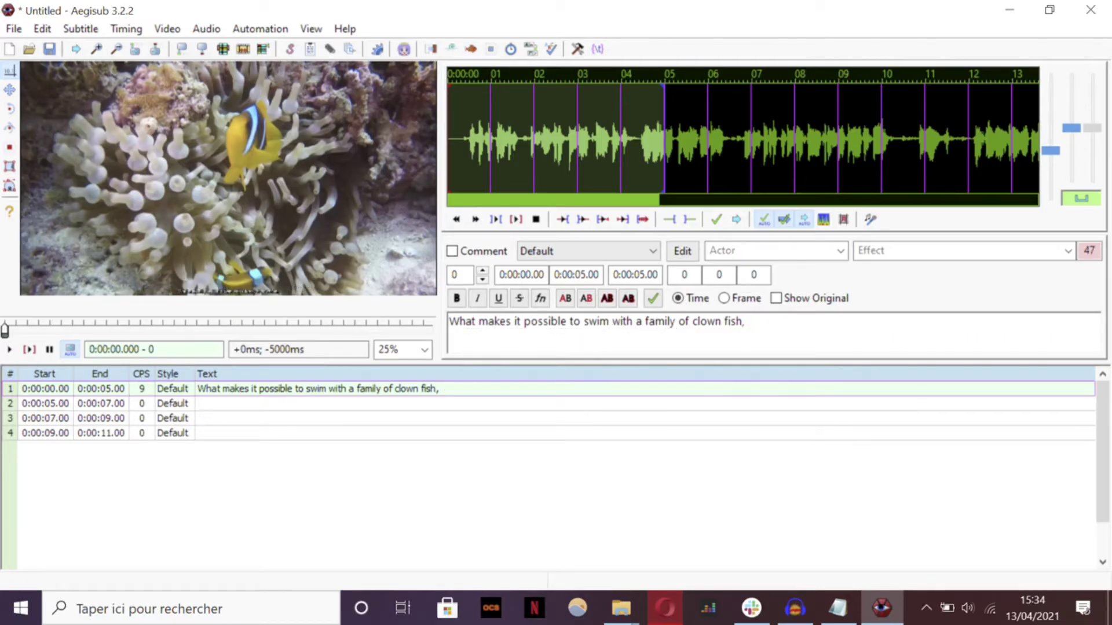
pyautogui.click(442, 404)
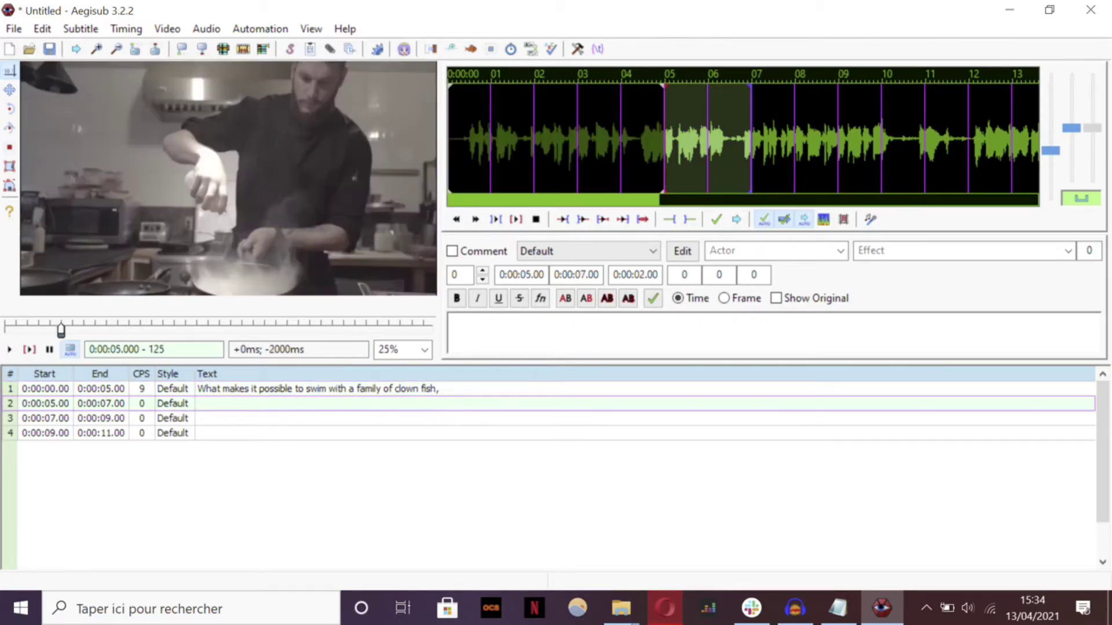
pyautogui.hotkey('ctrl', 'v')
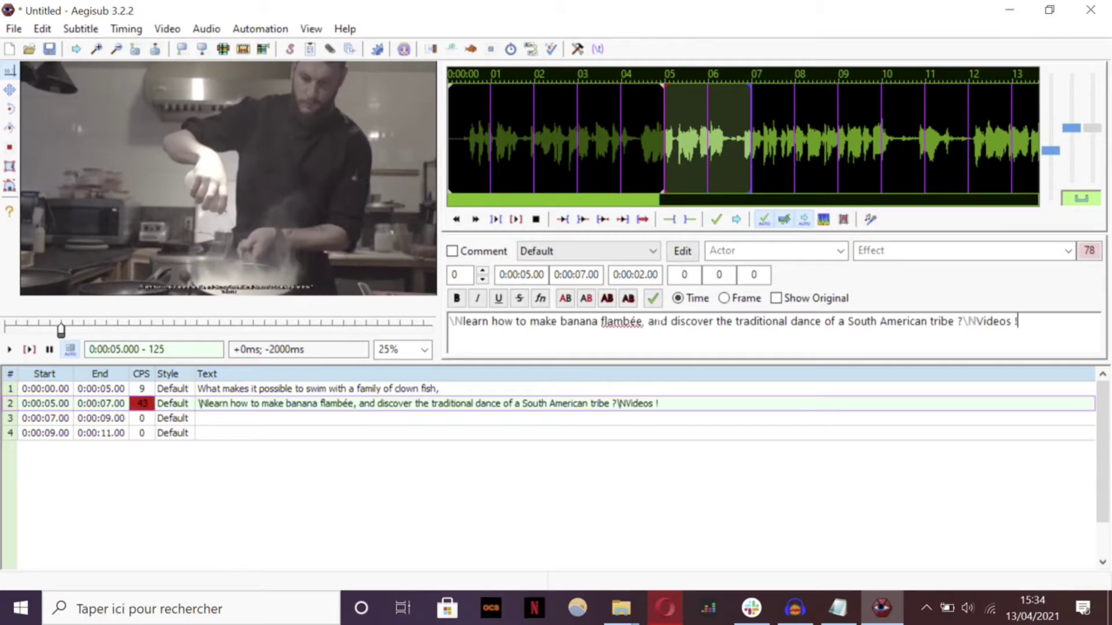
# Step: Move the text from 'dance' to the end of line 2 into line 3
pyautogui.moveTo(791, 321); pyautogui.dragTo(1018, 321)
pyautogui.hotkey('ctrl', 'x')
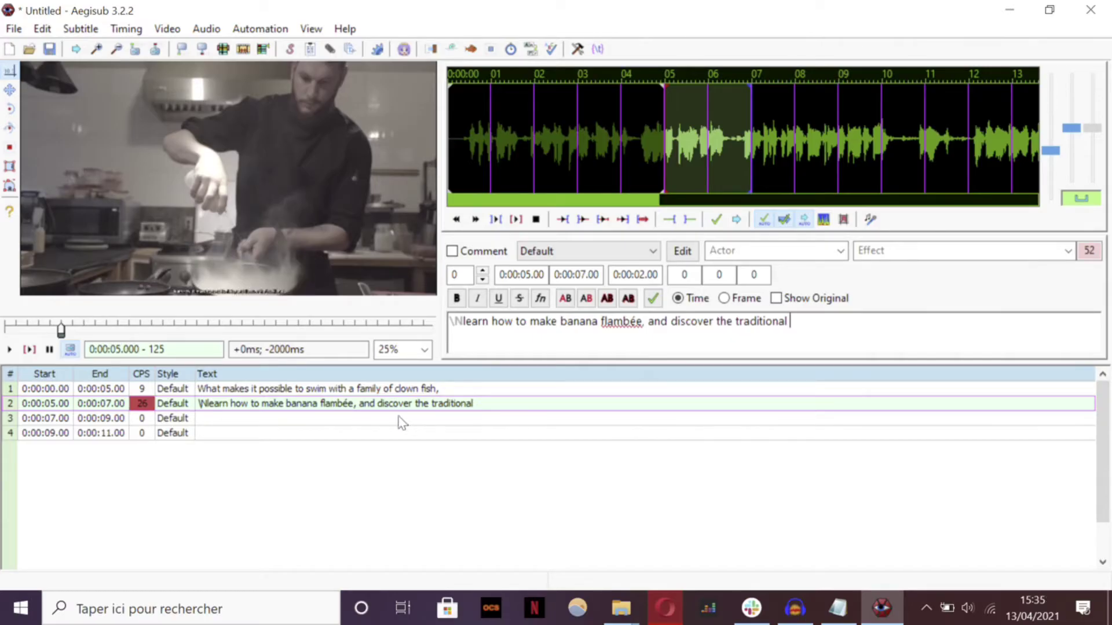
pyautogui.click(394, 418)
pyautogui.hotkey('ctrl', 'v')
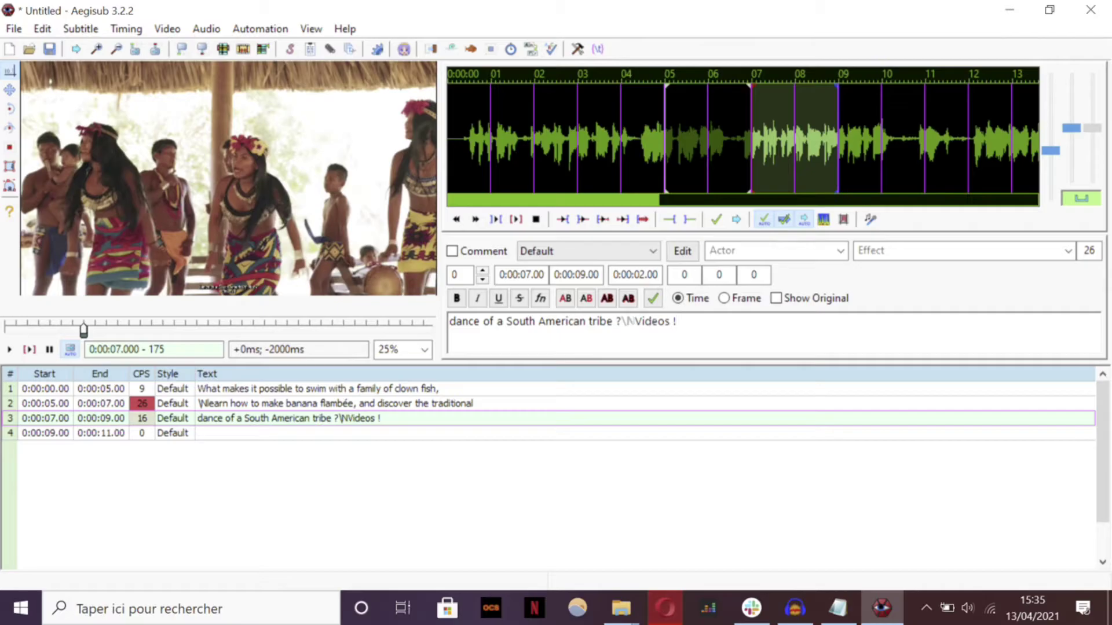
# Step: Move 'Videos !' from line 3 into line 4, removing the stray N
pyautogui.hotkey('ctrl', 'shift', 'Left')
pyautogui.hotkey('ctrl', 'shift', 'Left')
pyautogui.hotkey('ctrl', 'x')
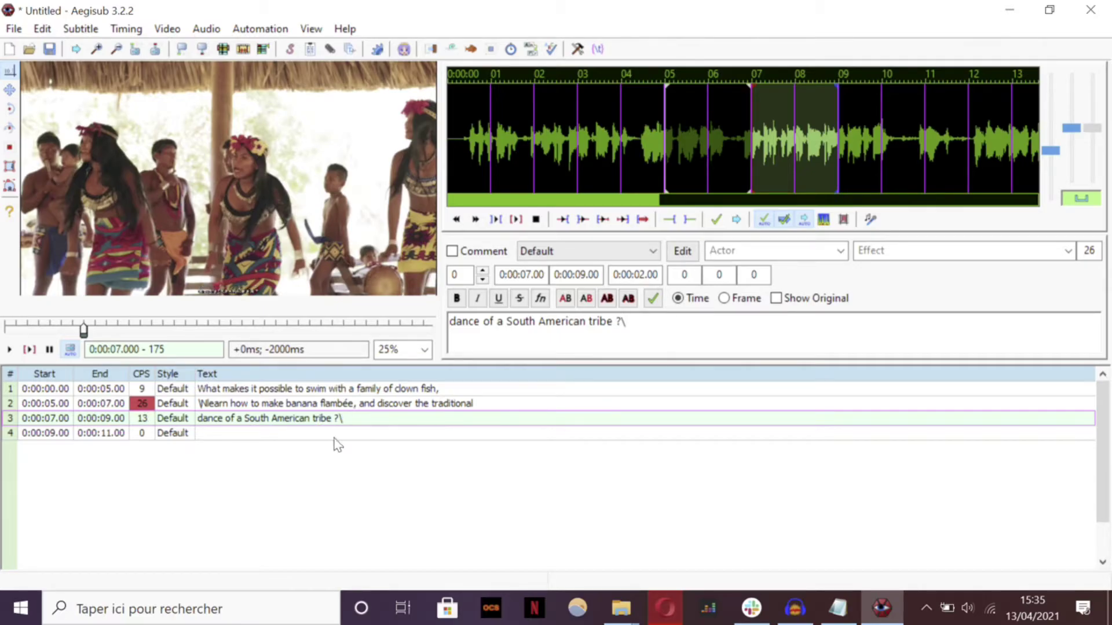
pyautogui.click(336, 434)
pyautogui.hotkey('ctrl', 'v')
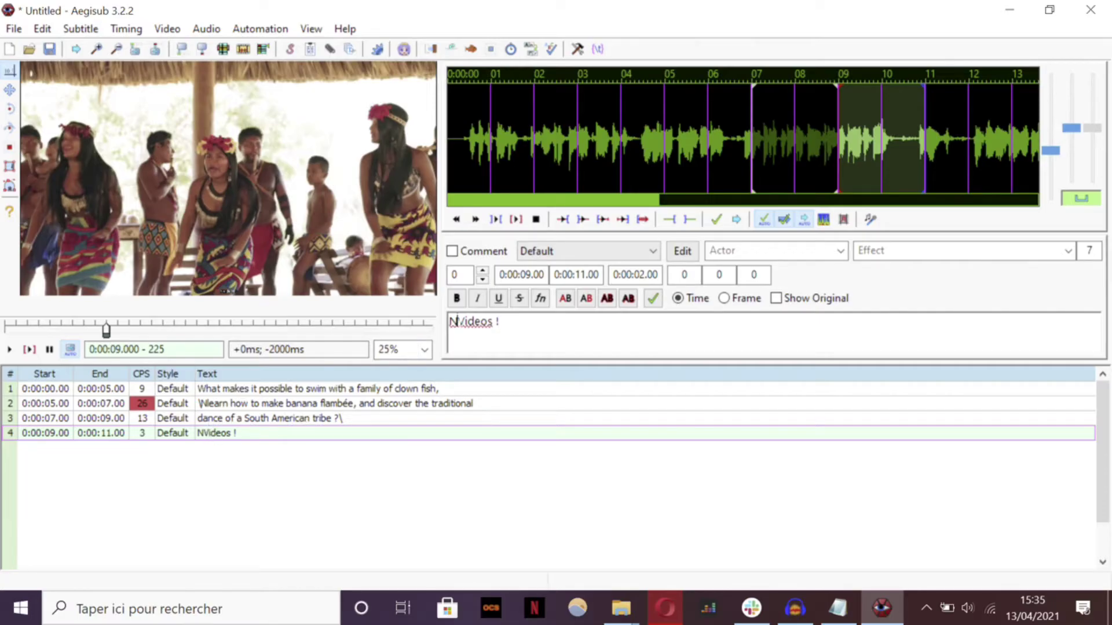
pyautogui.press('BackSpace')
# Step: Set the first subtitle's start time to 0:00:00.04
pyautogui.click(143, 405)
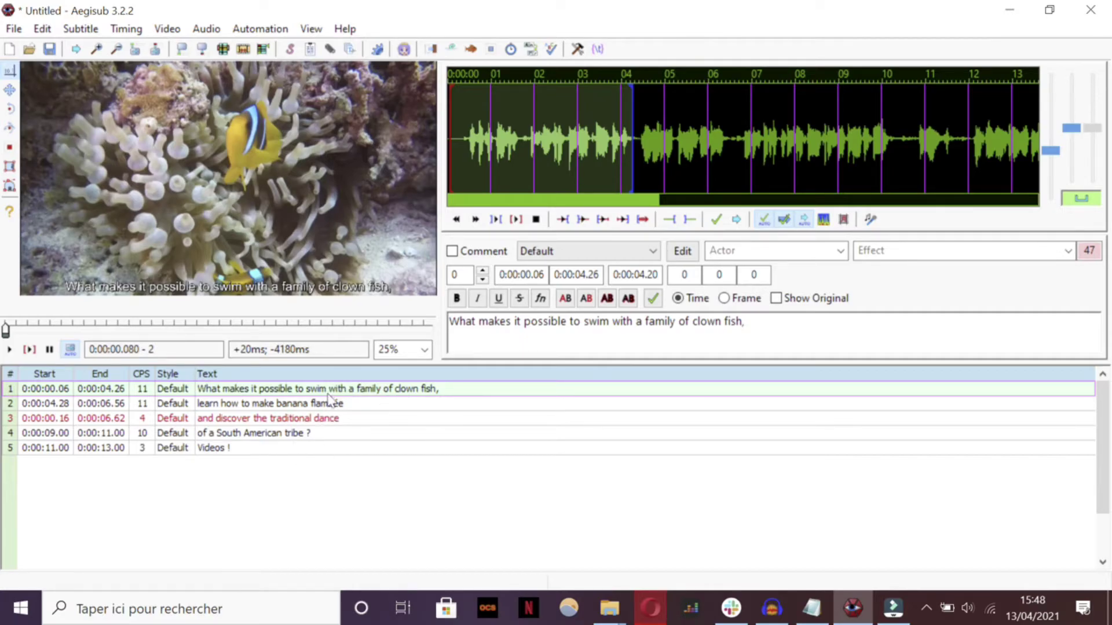
pyautogui.click(328, 402)
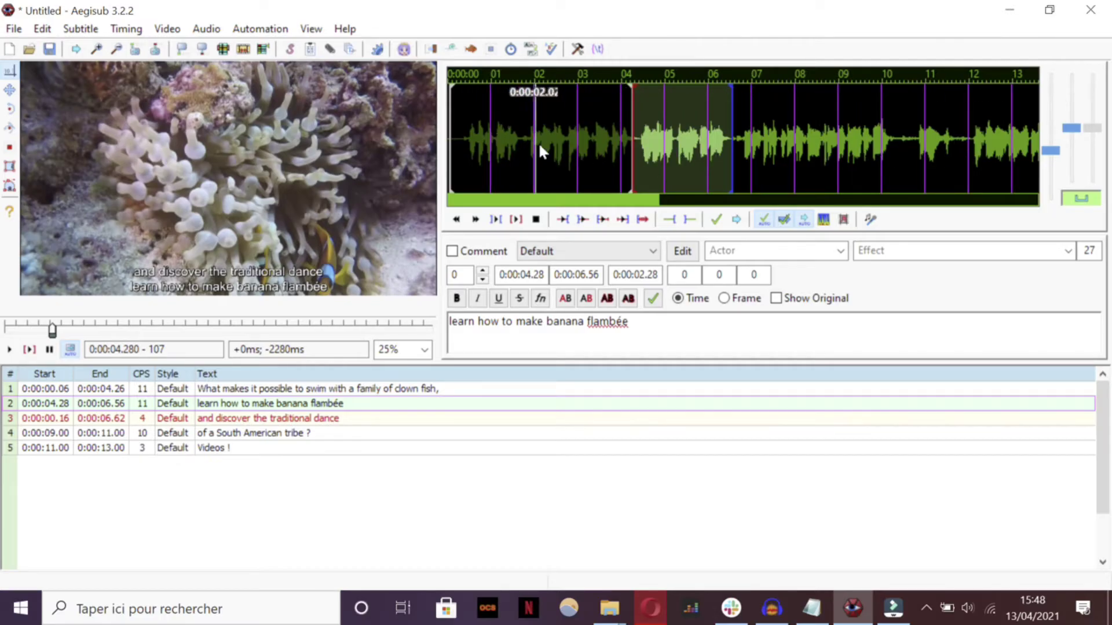
pyautogui.click(314, 390)
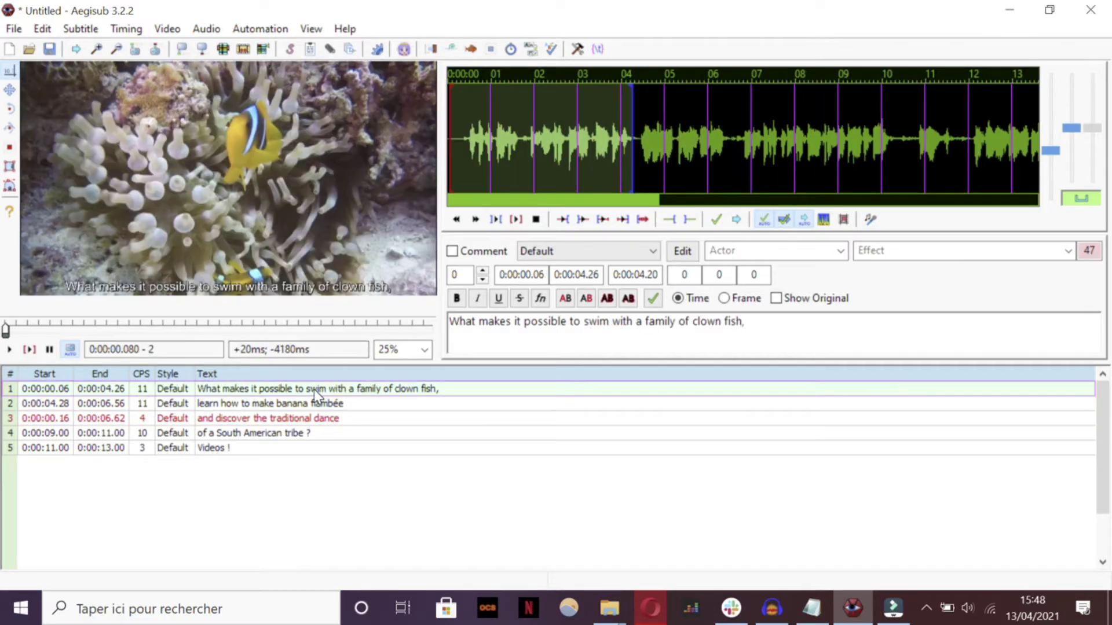
pyautogui.click(450, 135)
pyautogui.click(453, 134)
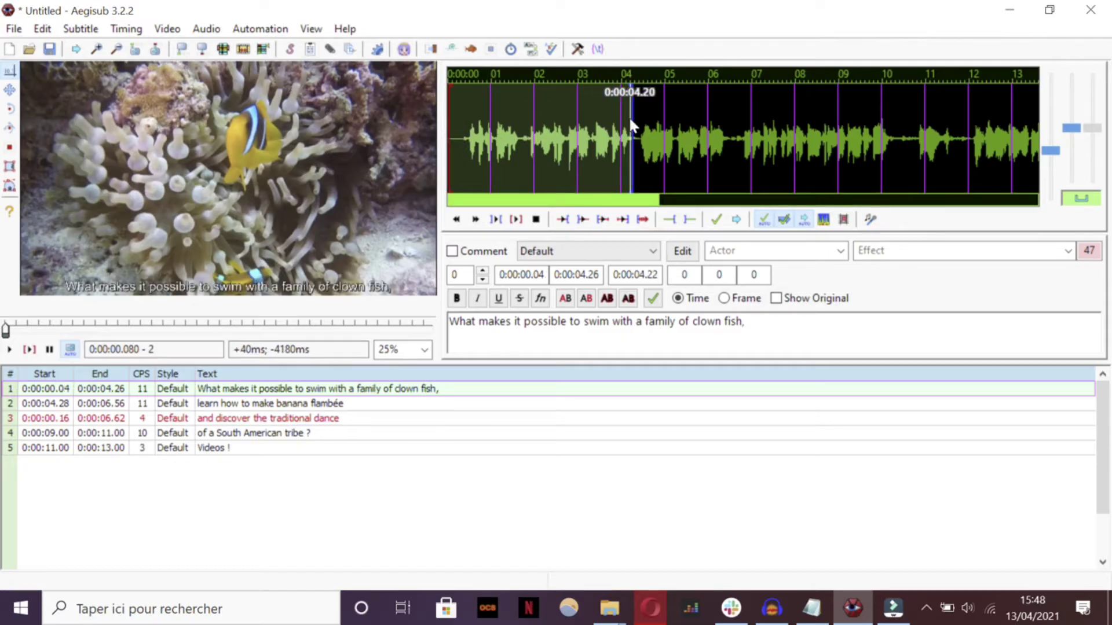
# Step: Play the video from the beginning to check the first subtitle's timing
pyautogui.click(4, 331)
pyautogui.click(7, 350)
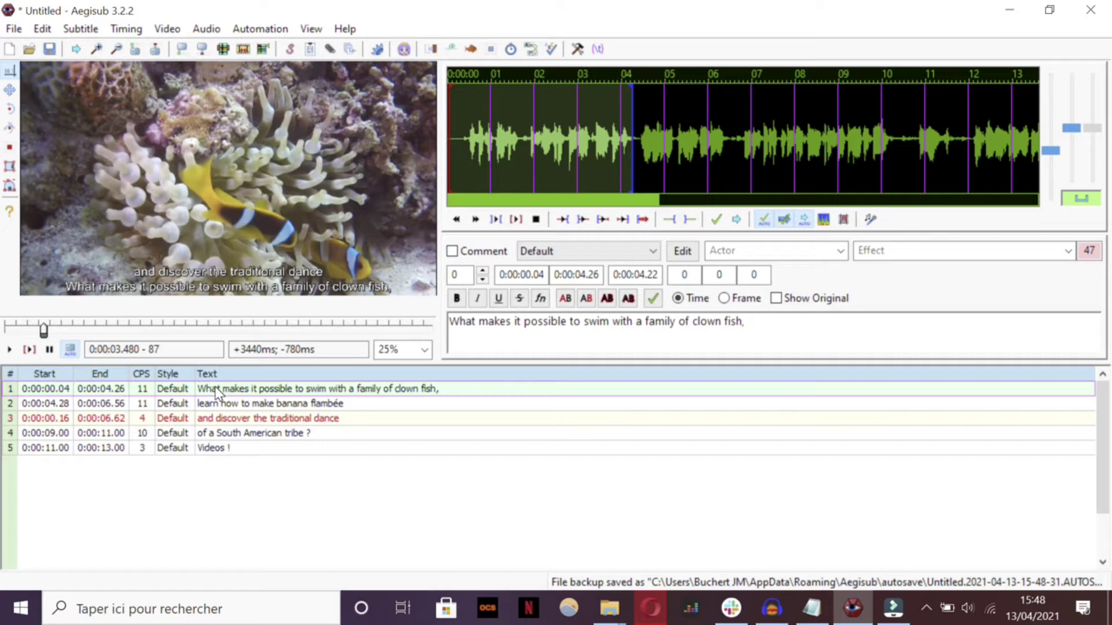
pyautogui.click(215, 389)
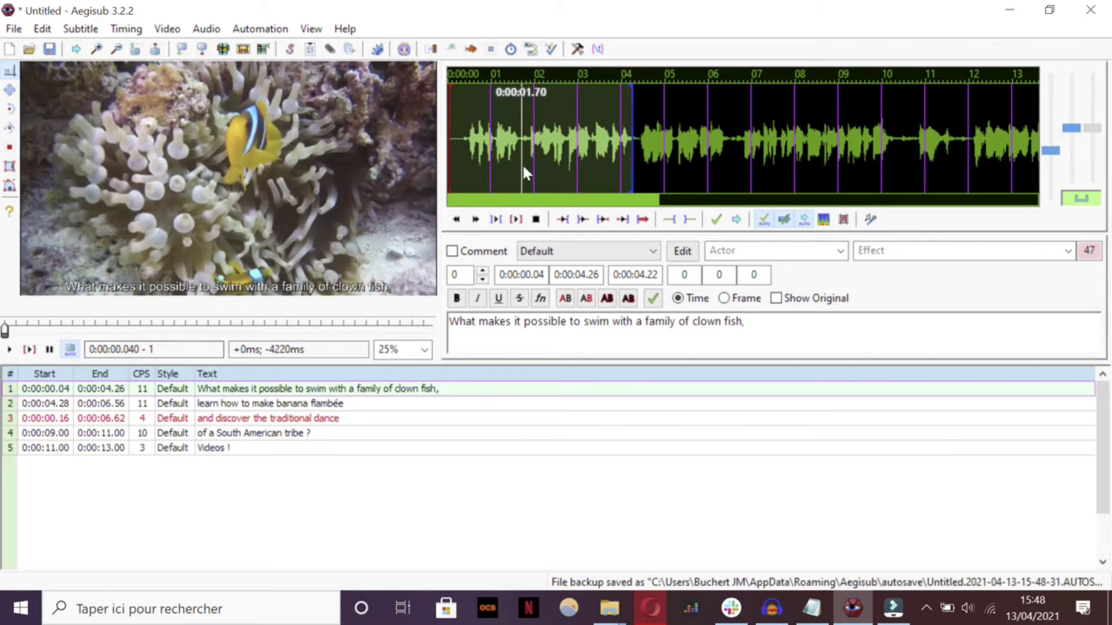
pyautogui.click(9, 351)
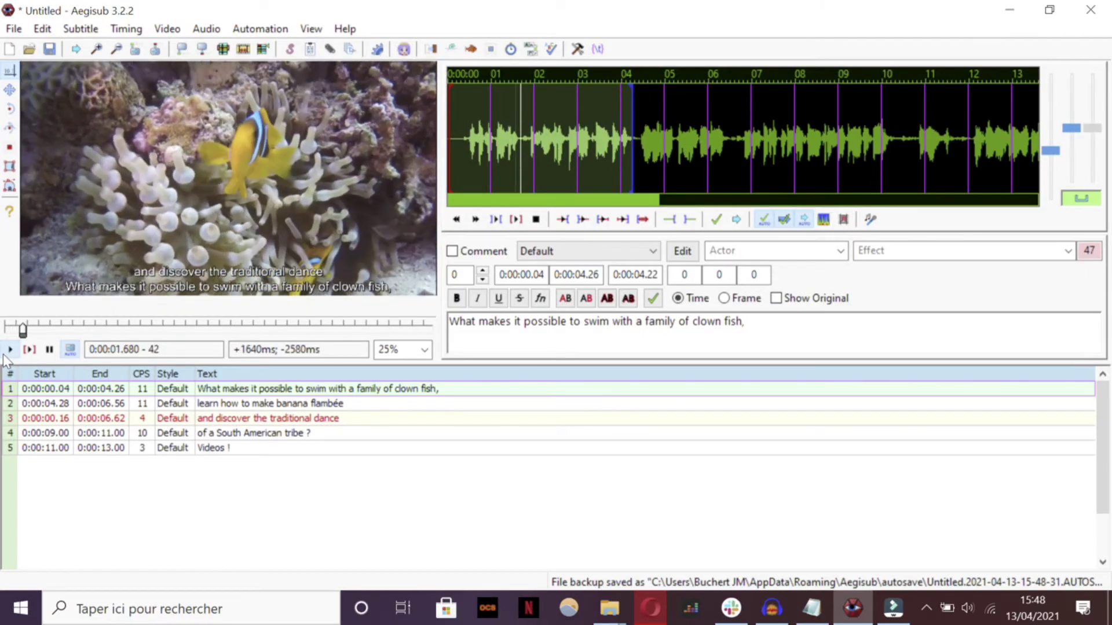
# Step: Retime line 3 to 0:00:06.74–0:00:09.00 and play lines 2 and 3 to check
pyautogui.click(267, 418)
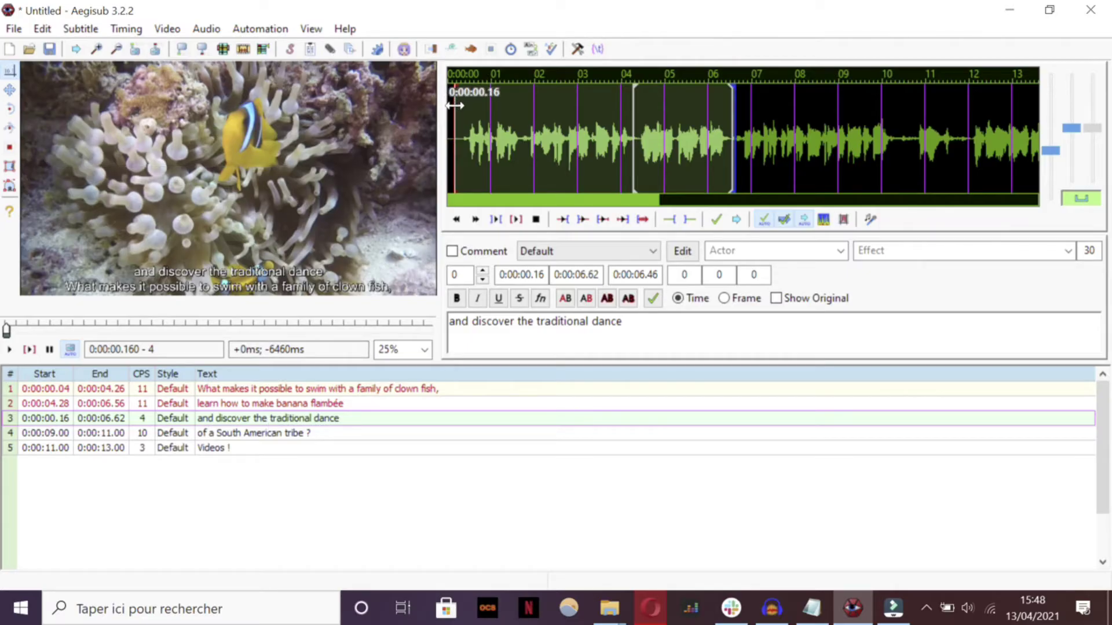
pyautogui.moveTo(518, 110)
pyautogui.mouseDown()
pyautogui.moveTo(909, 132)
pyautogui.moveTo(894, 127)
pyautogui.mouseUp()
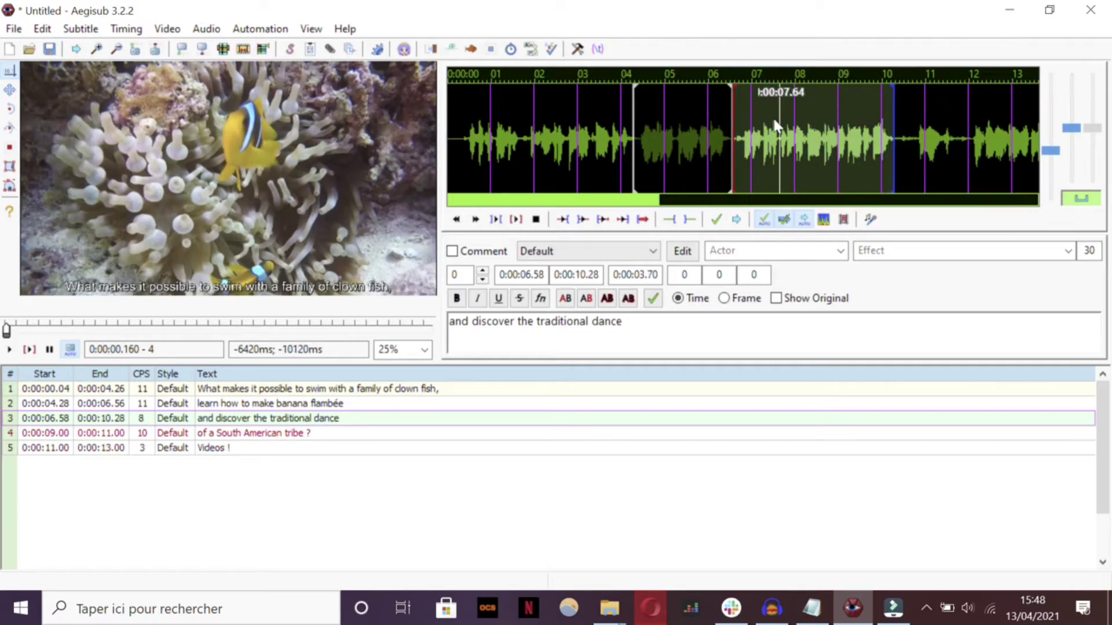
pyautogui.click(271, 405)
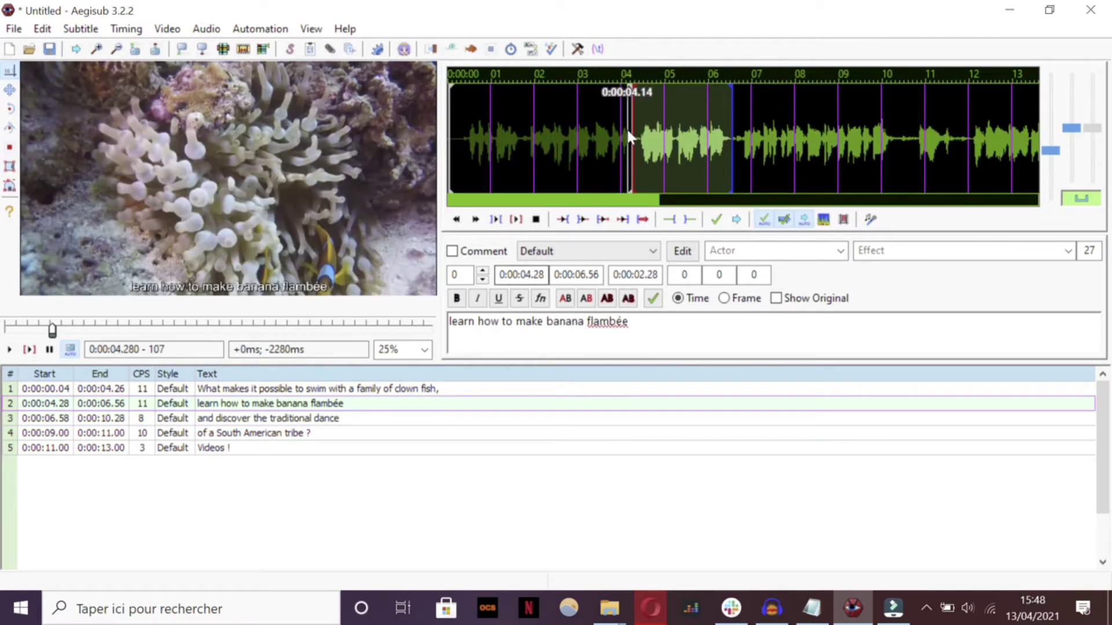
pyautogui.click(9, 355)
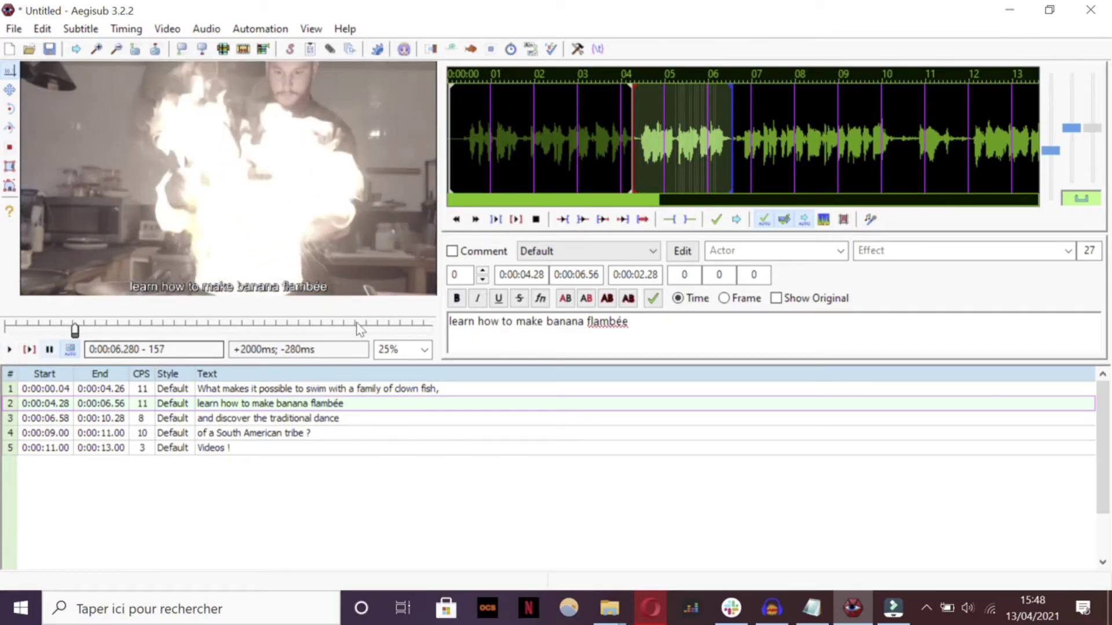
pyautogui.click(249, 419)
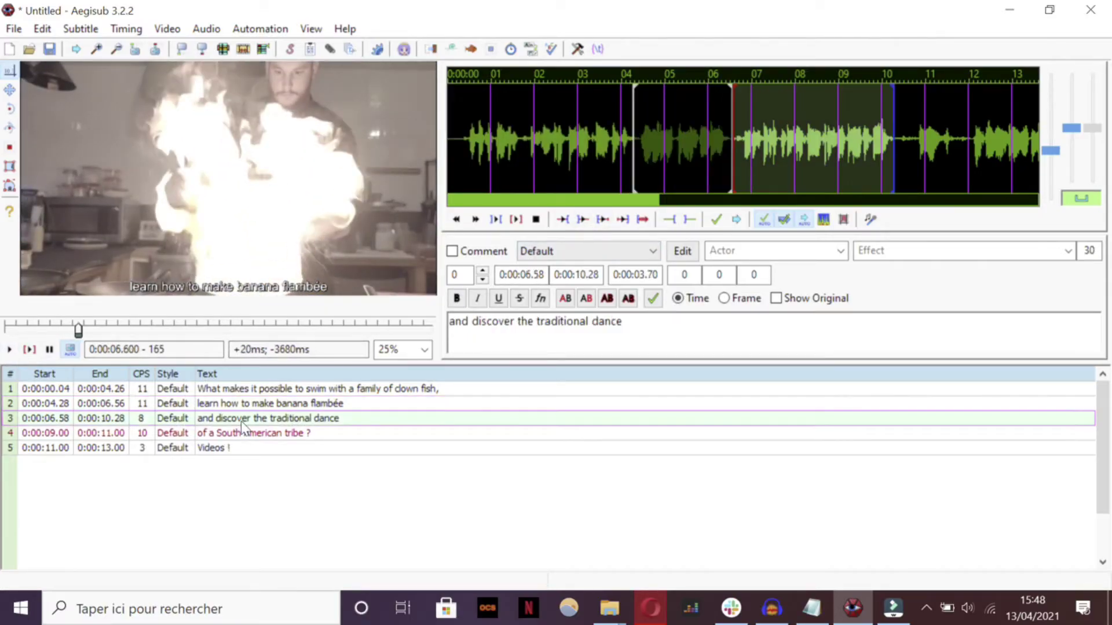
pyautogui.click(9, 350)
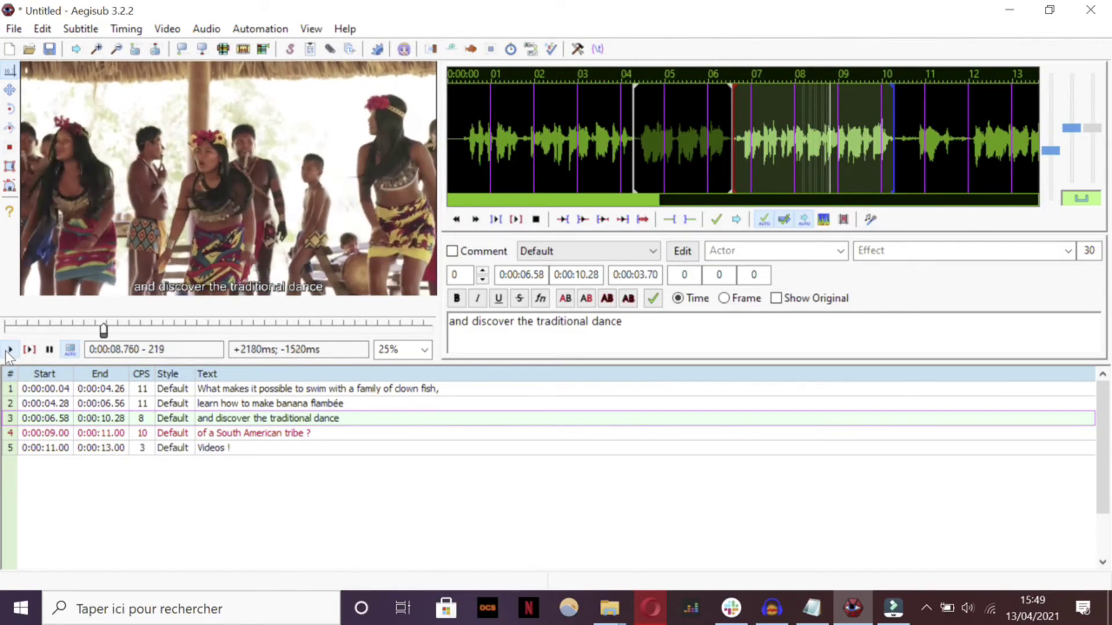
pyautogui.click(49, 350)
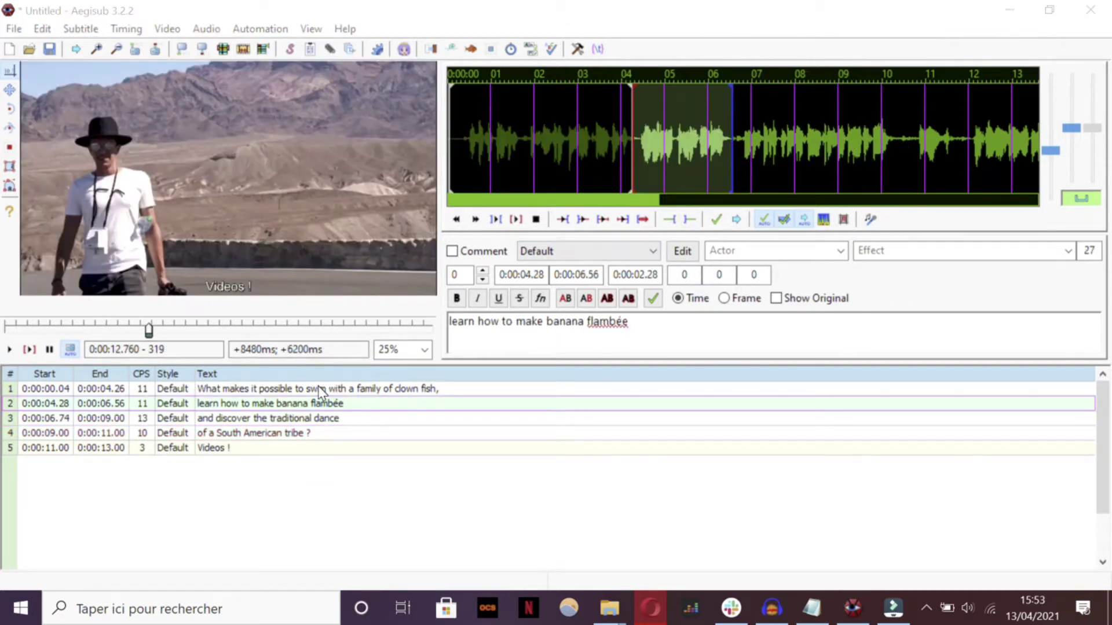
pyautogui.click(319, 389)
pyautogui.click(320, 418)
pyautogui.click(319, 433)
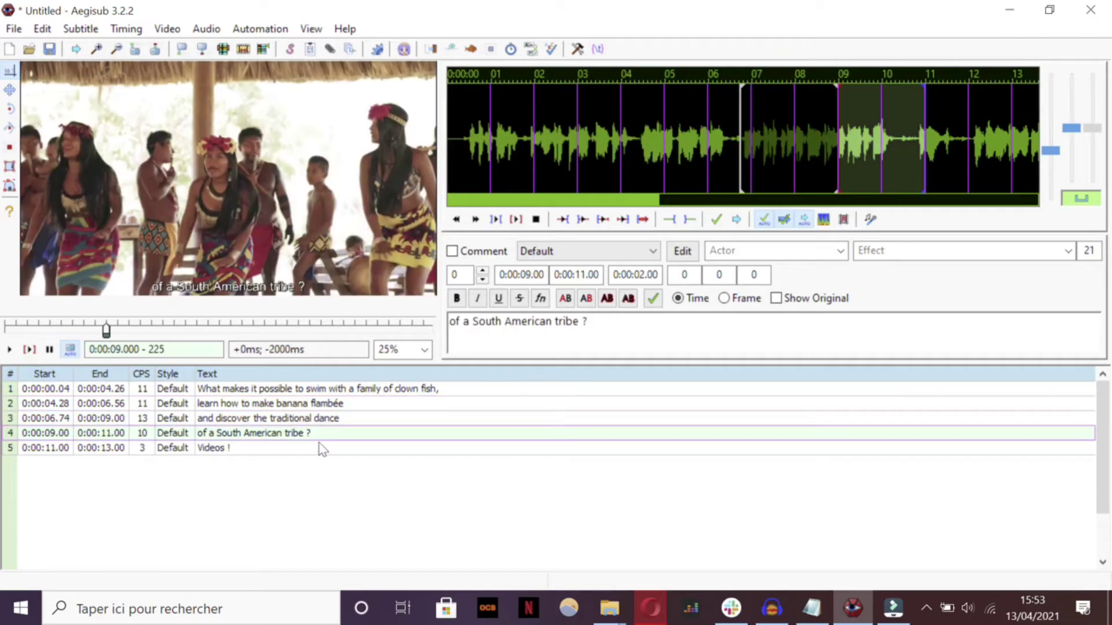
pyautogui.click(323, 449)
pyautogui.click(538, 202)
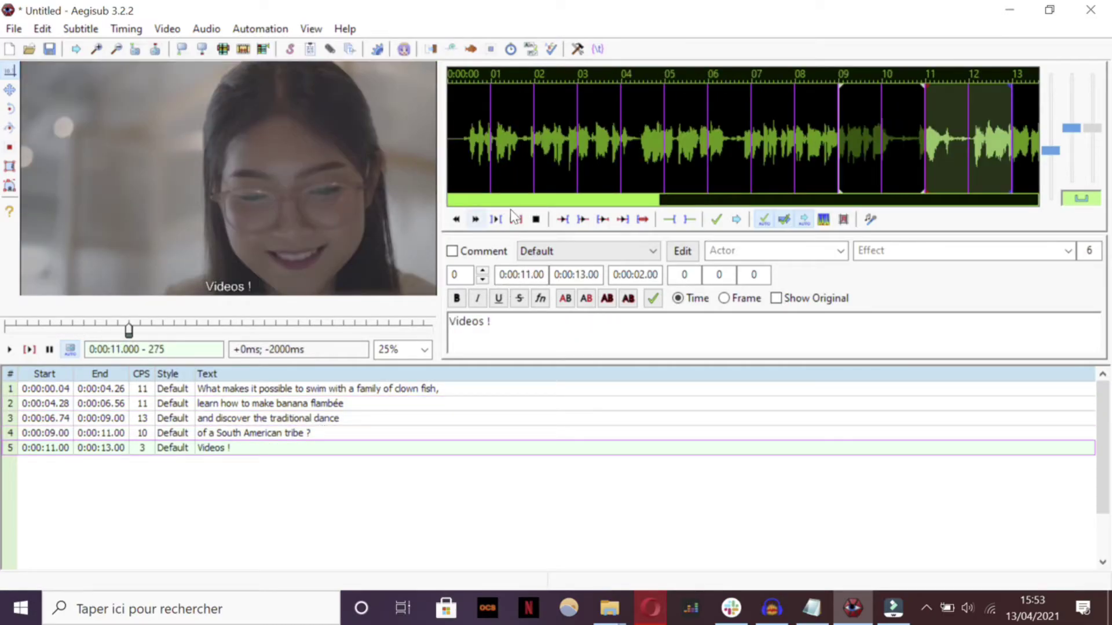
pyautogui.hscroll(1, 556, 199)
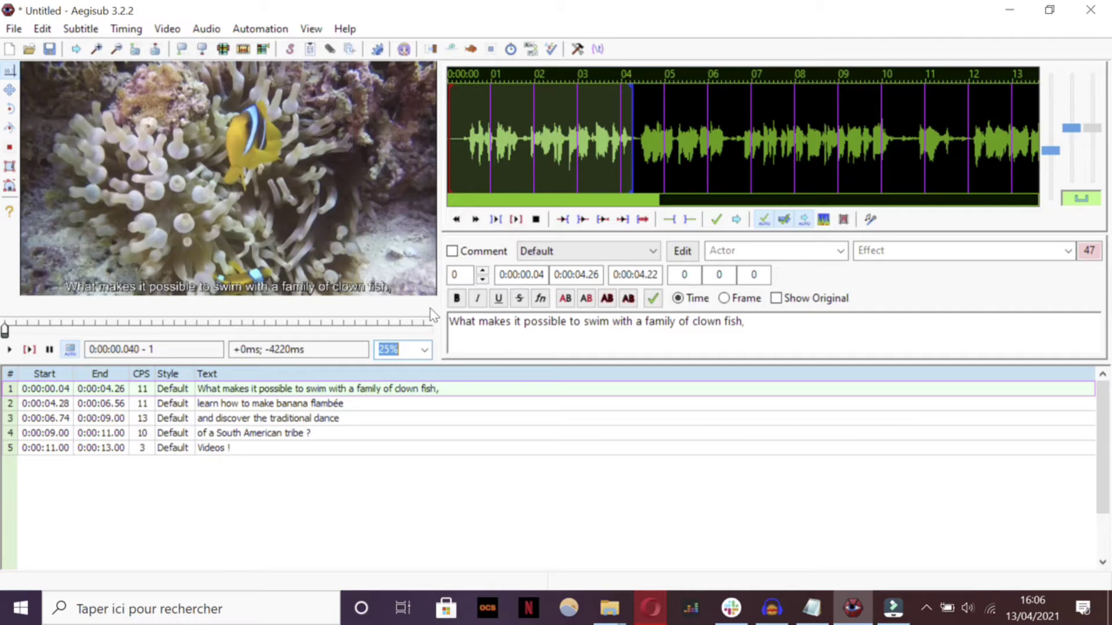
# Step: Set the video preview zoom to 50%
pyautogui.click(426, 350)
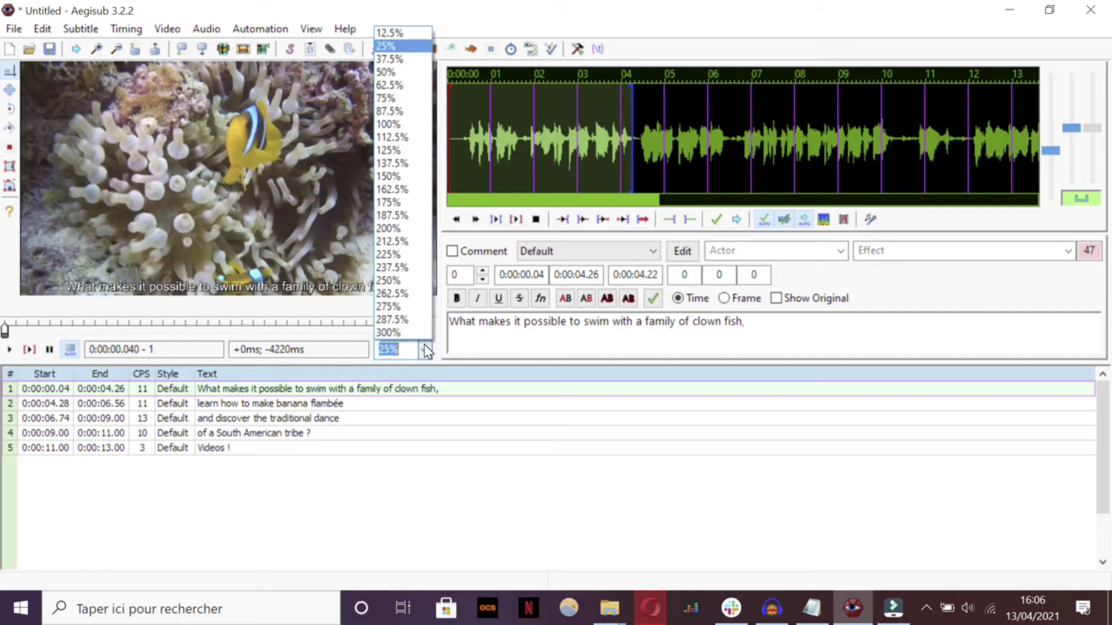
pyautogui.click(395, 72)
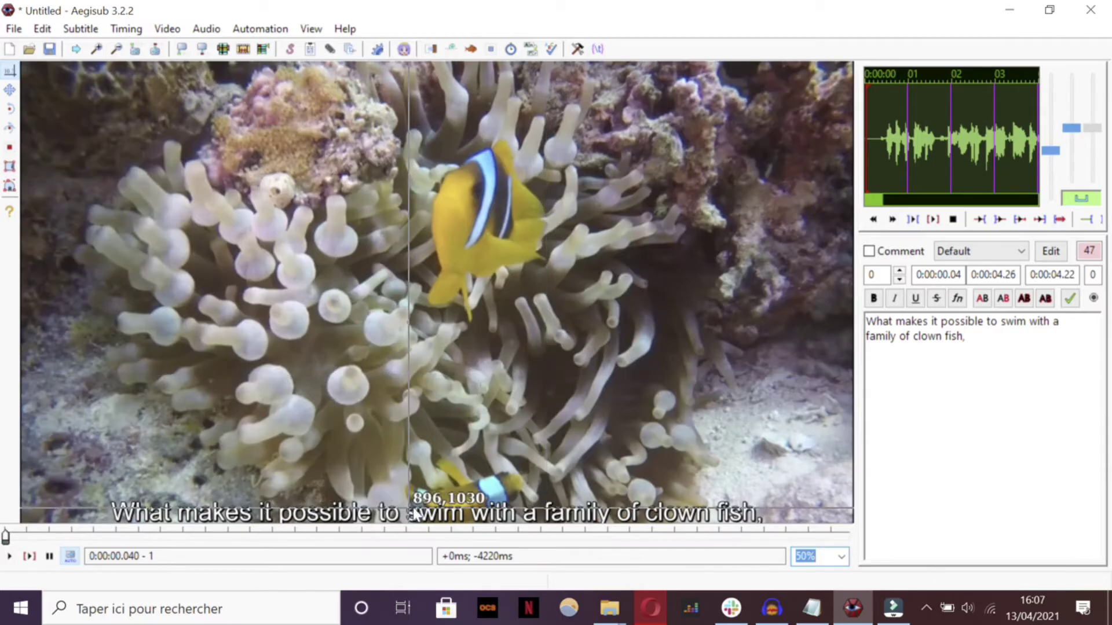
pyautogui.click(1053, 252)
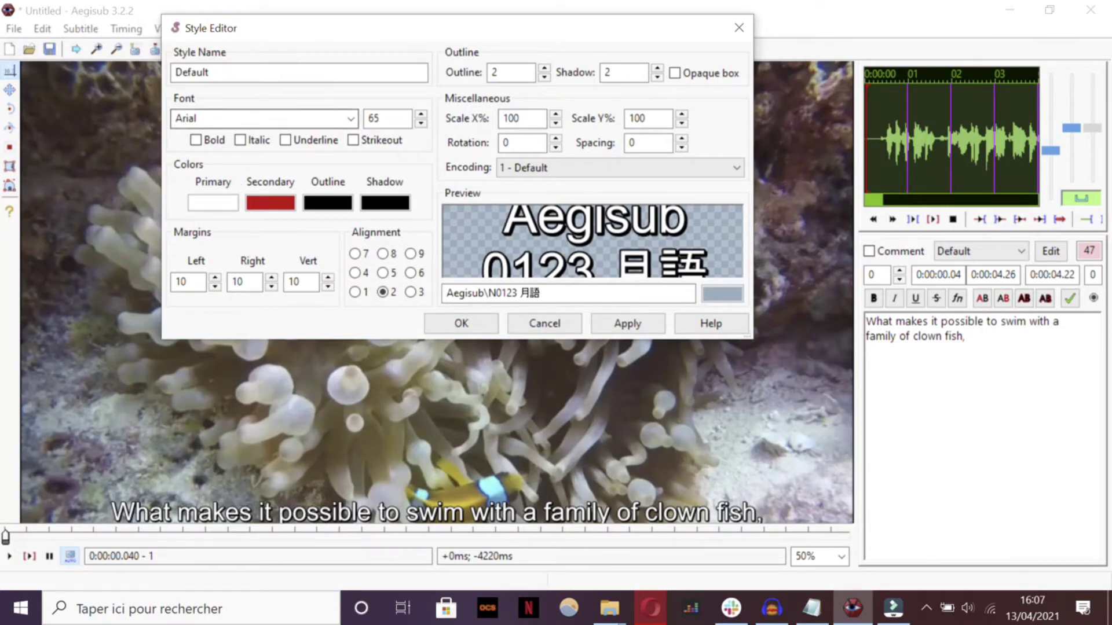
pyautogui.click(423, 123)
pyautogui.click(422, 123)
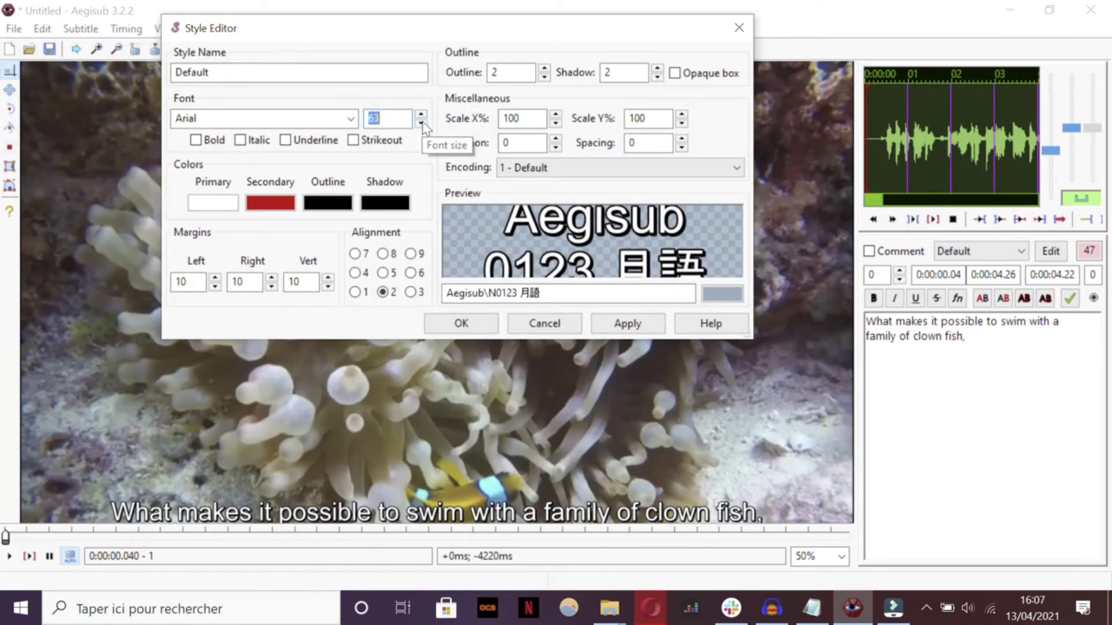
pyautogui.click(422, 122)
pyautogui.click(422, 123)
pyautogui.click(422, 123)
pyautogui.click(422, 123)
pyautogui.click(422, 123)
pyautogui.click(422, 123)
pyautogui.click(422, 123)
pyautogui.click(422, 123)
pyautogui.click(422, 123)
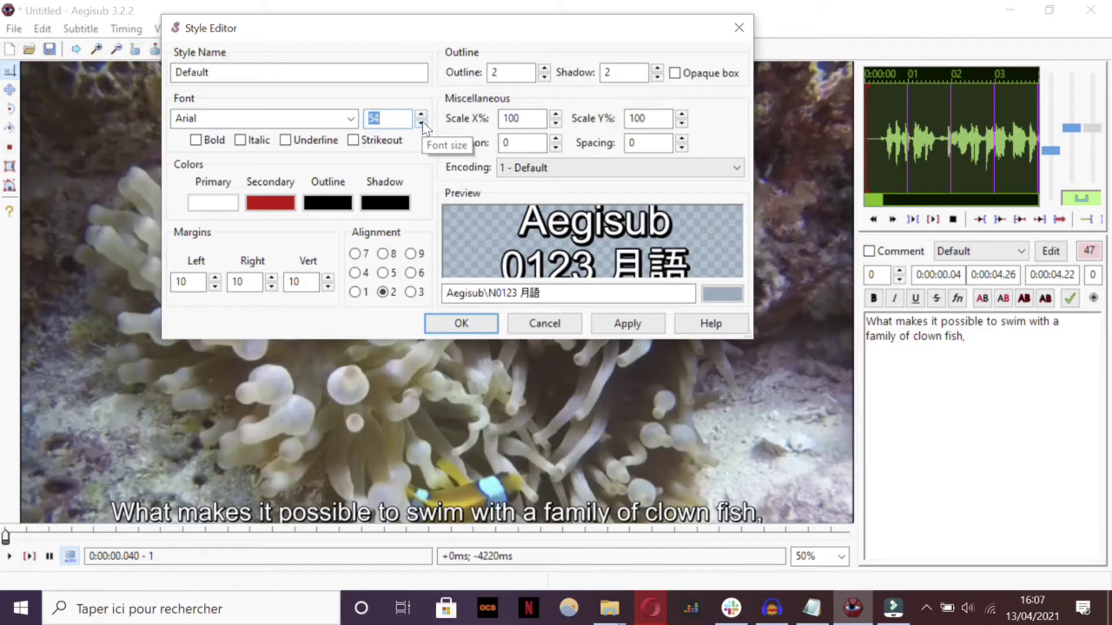
pyautogui.click(606, 328)
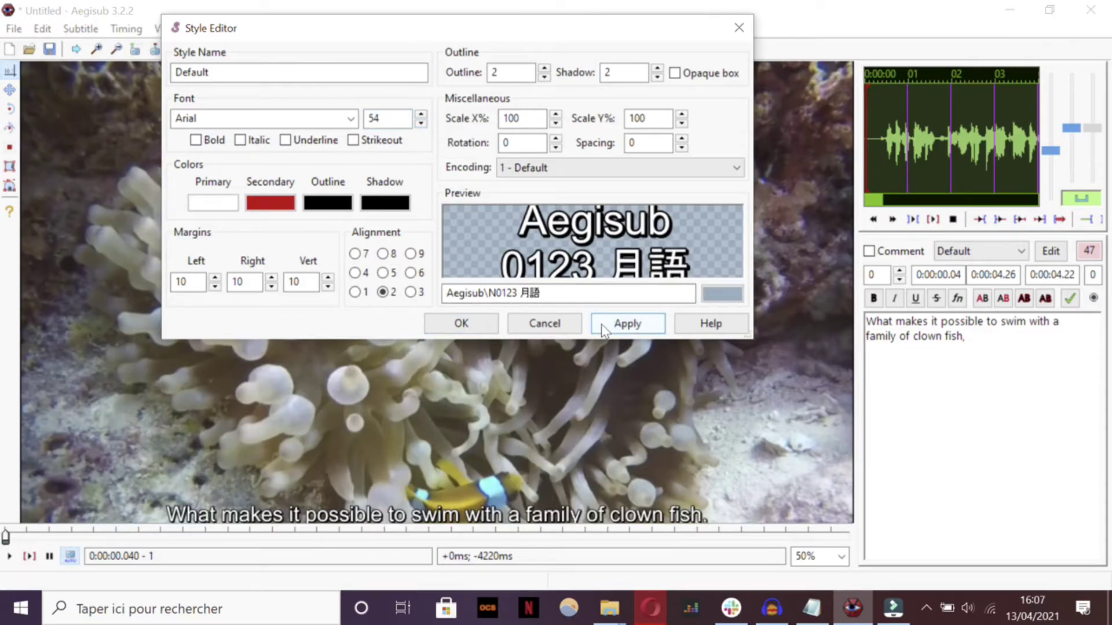
pyautogui.click(421, 114)
pyautogui.click(421, 114)
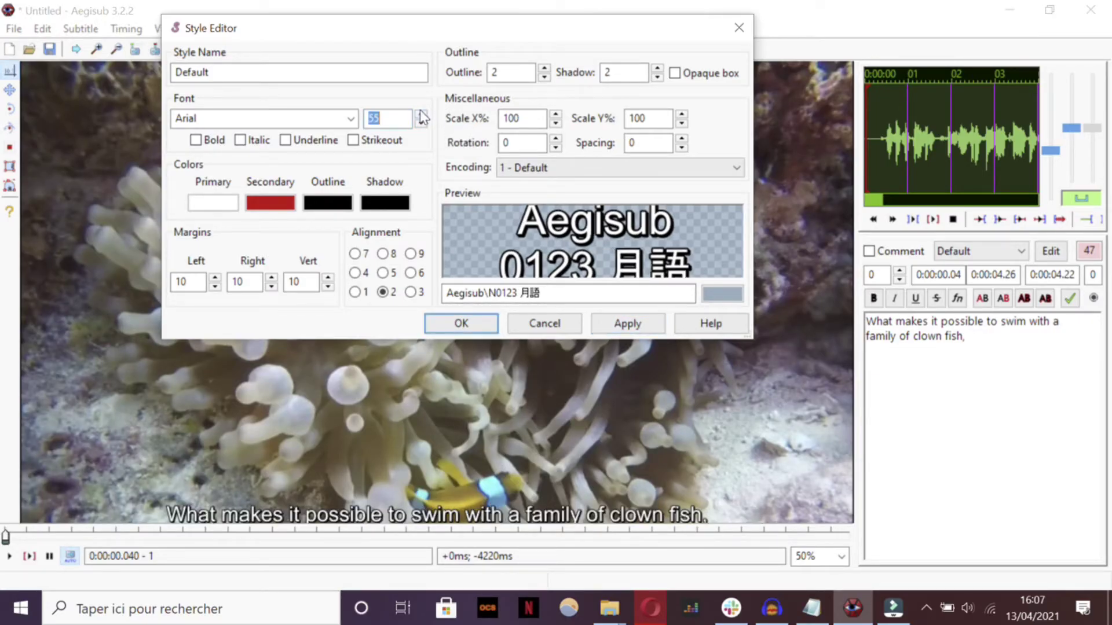
pyautogui.click(421, 114)
pyautogui.click(421, 114)
pyautogui.click(421, 114)
pyautogui.click(421, 114)
pyautogui.click(421, 114)
pyautogui.click(421, 114)
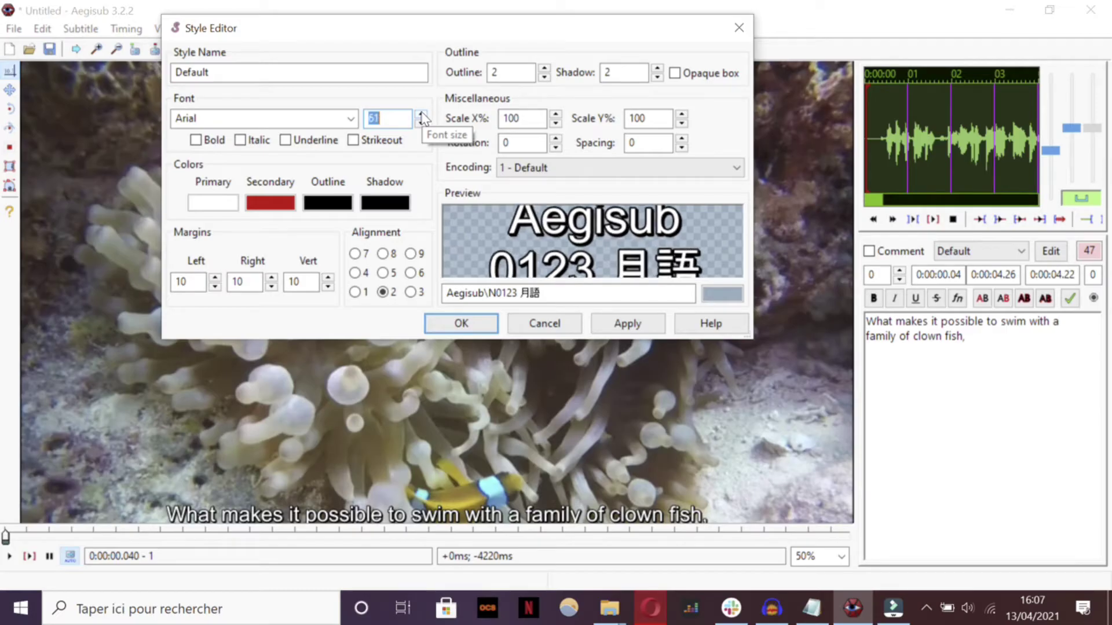
pyautogui.click(421, 114)
pyautogui.click(421, 115)
pyautogui.click(421, 115)
pyautogui.click(632, 329)
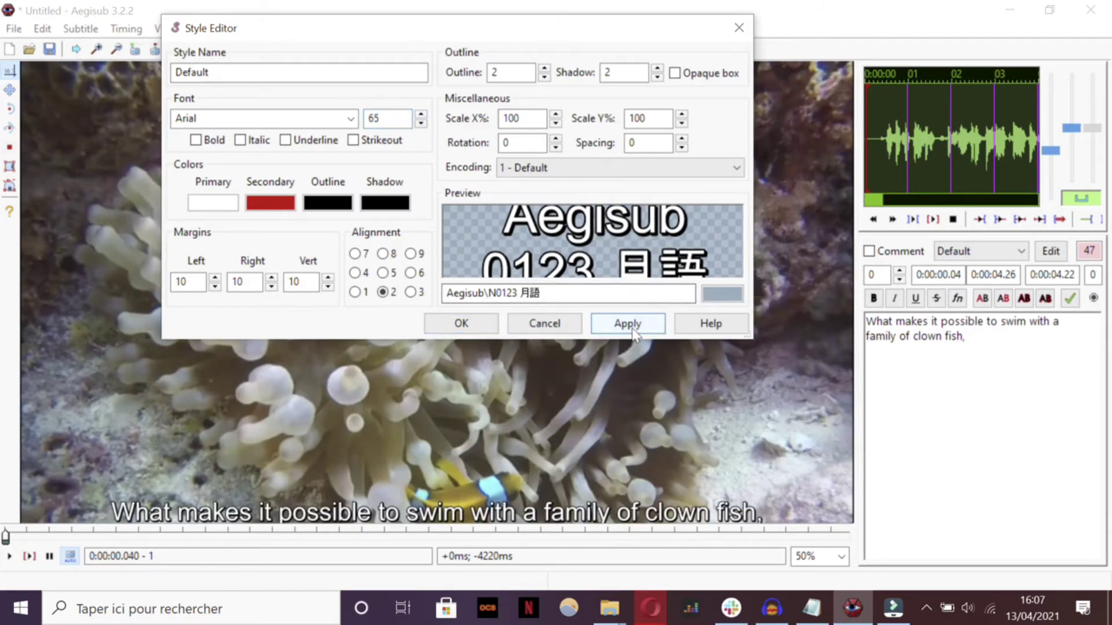
pyautogui.click(351, 118)
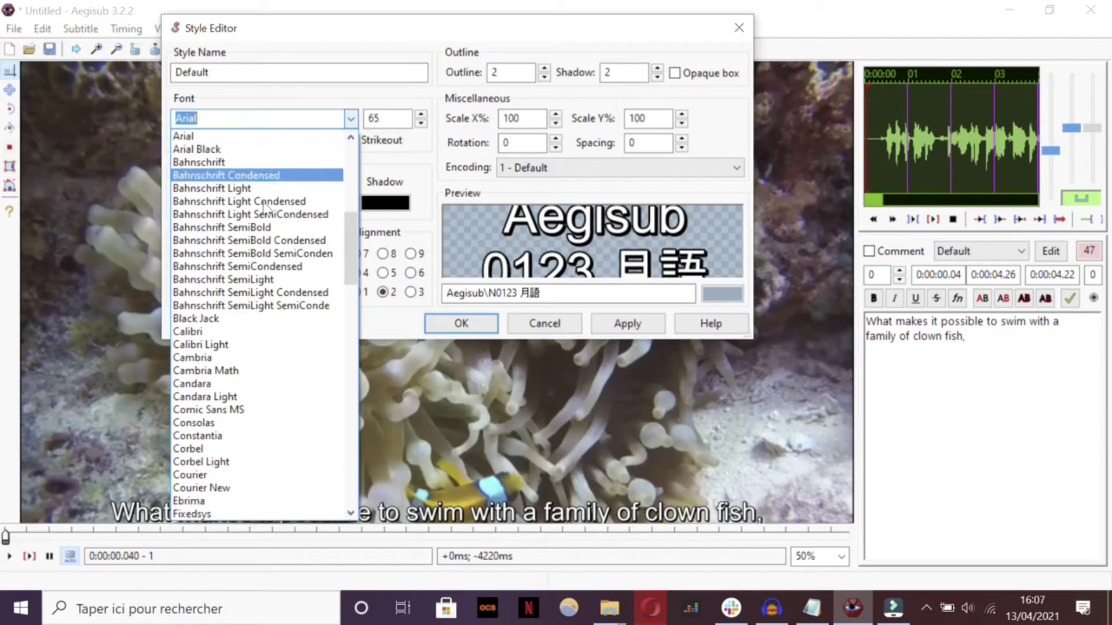
pyautogui.scroll(-1, 265, 290)
pyautogui.scroll(-6, 263, 312)
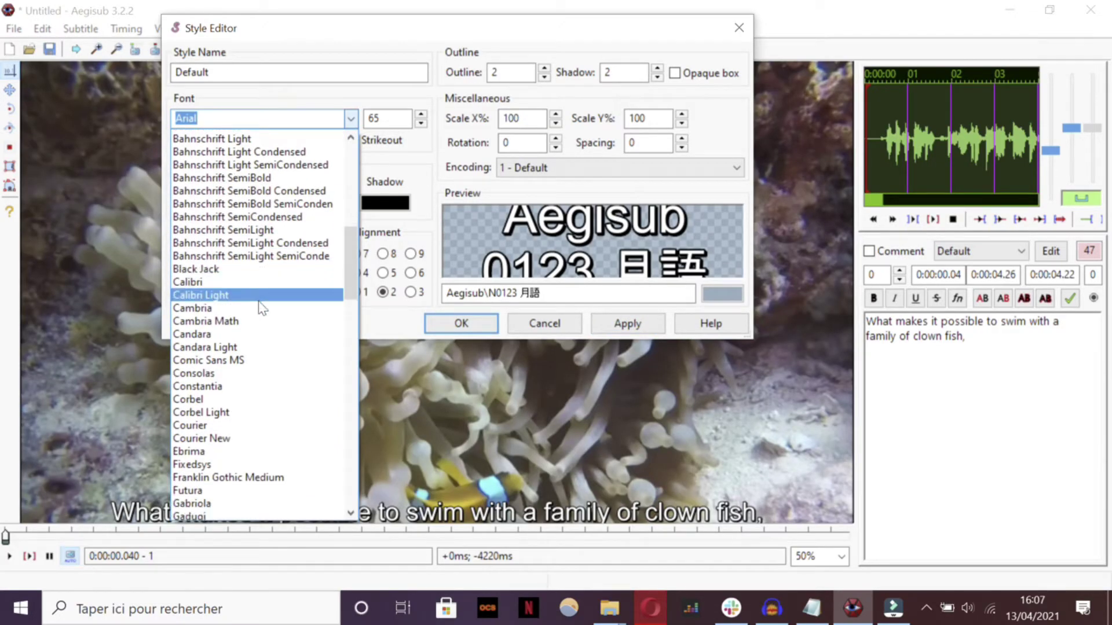
pyautogui.scroll(-3, 261, 312)
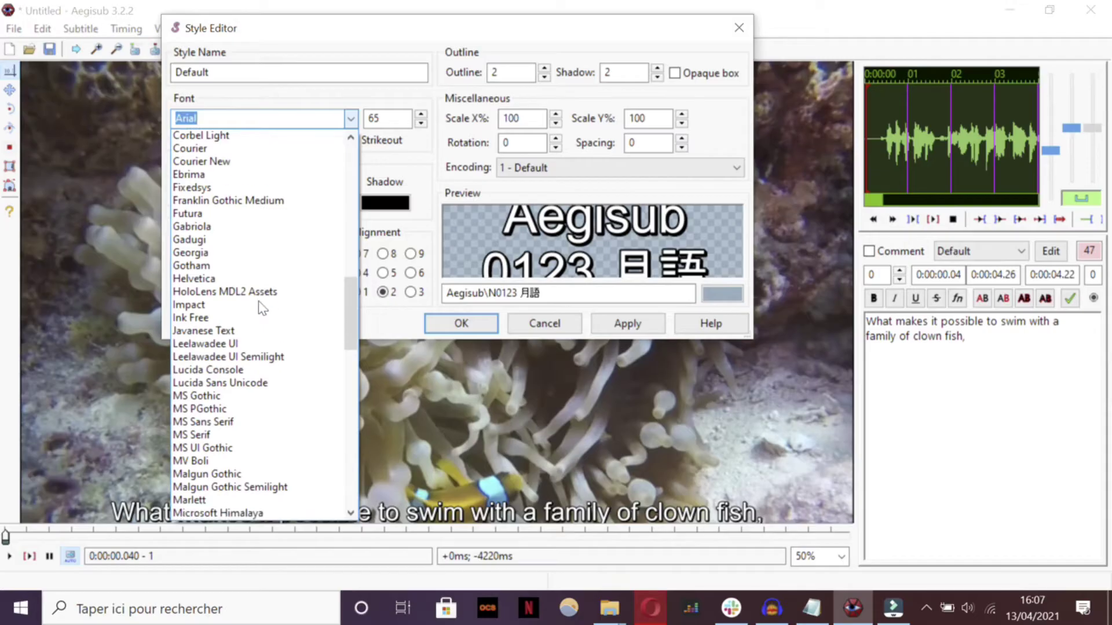
pyautogui.scroll(-5, 246, 278)
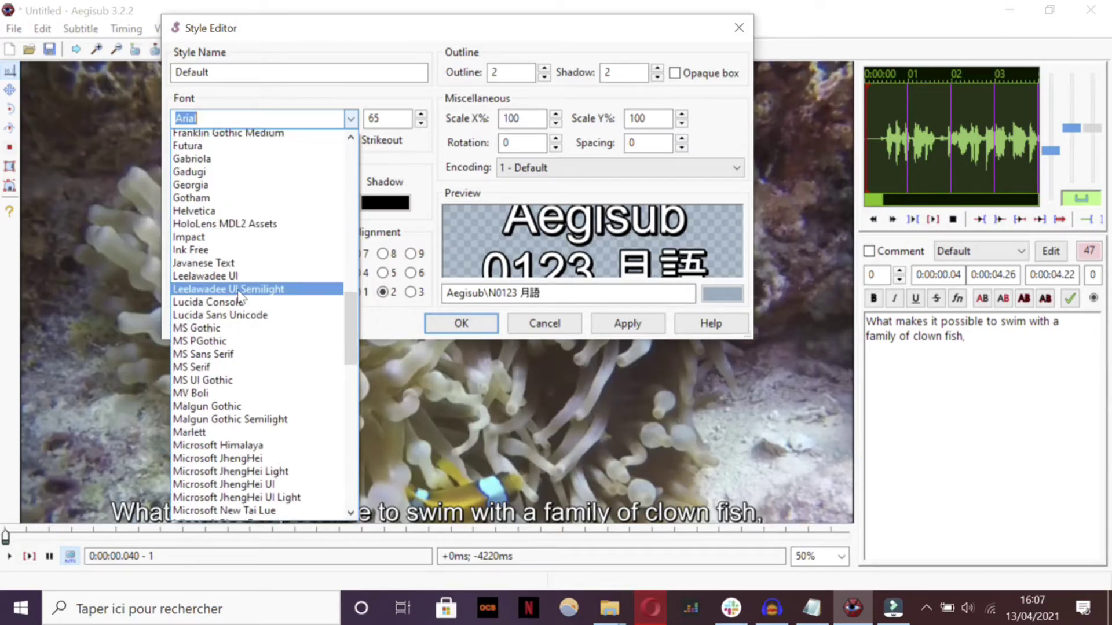
pyautogui.scroll(-6, 246, 346)
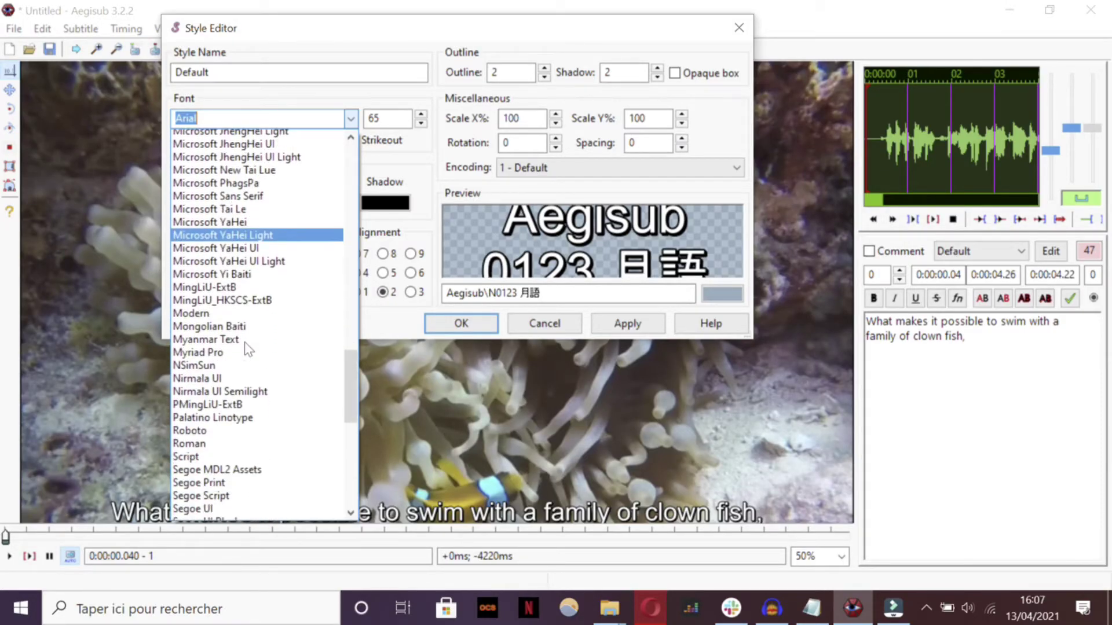
pyautogui.click(353, 118)
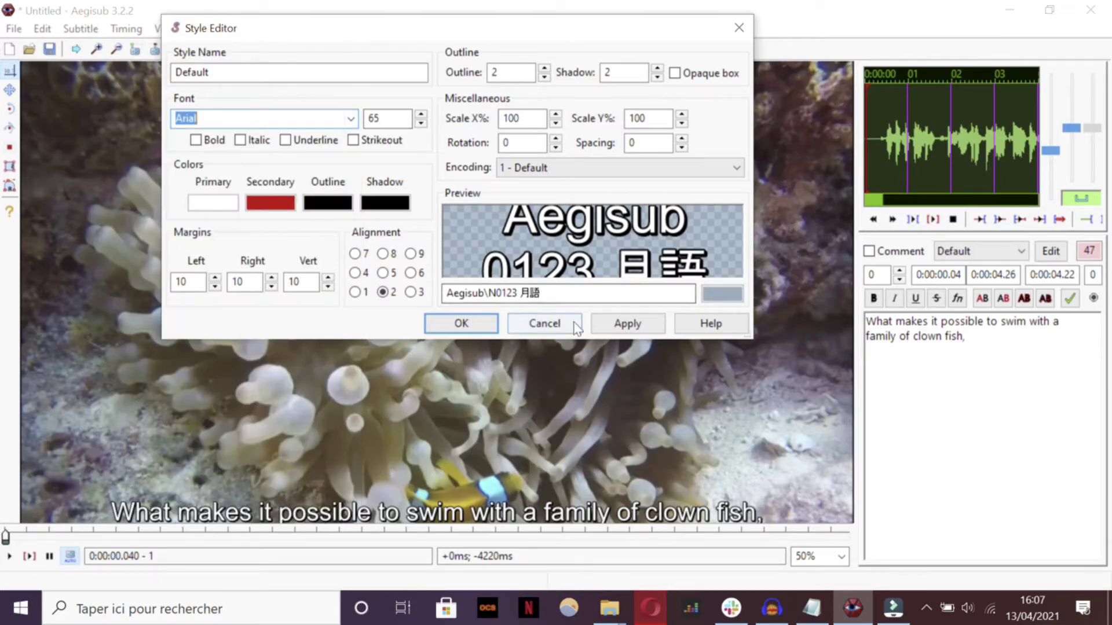
pyautogui.click(213, 202)
# Step: Keep the colour white, enable Opaque box on the Default style, apply and confirm
pyautogui.click(537, 322)
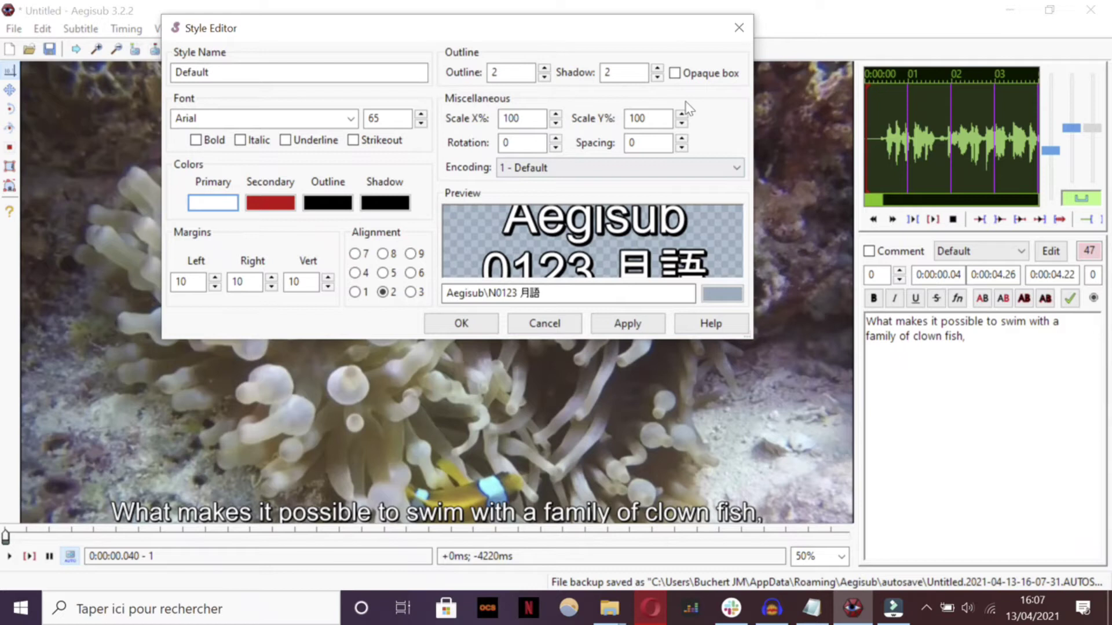
pyautogui.click(675, 74)
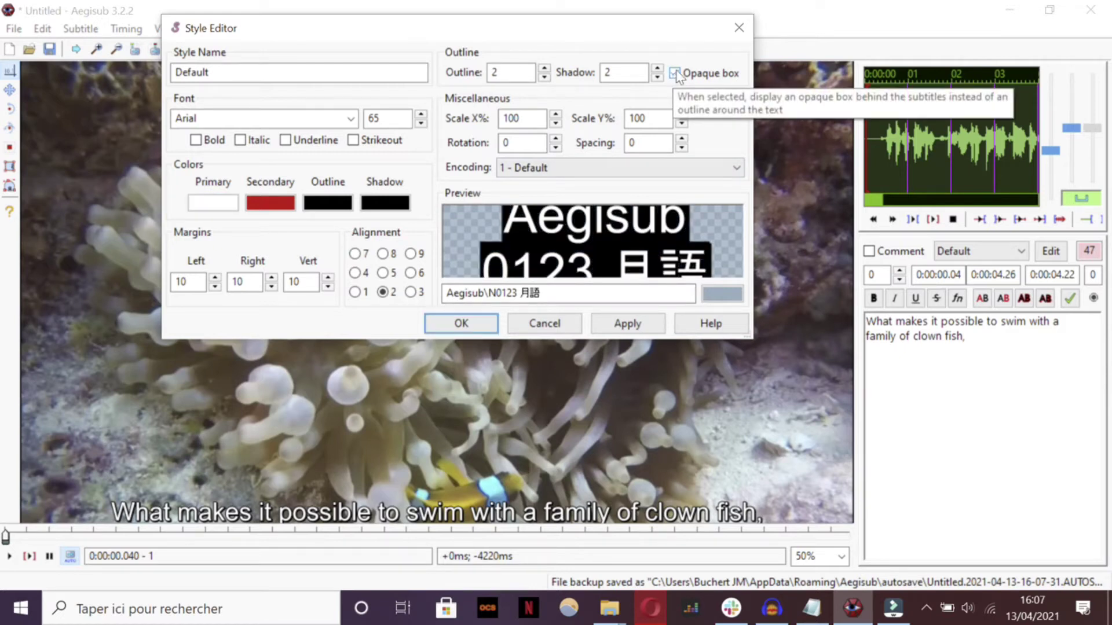
pyautogui.click(636, 324)
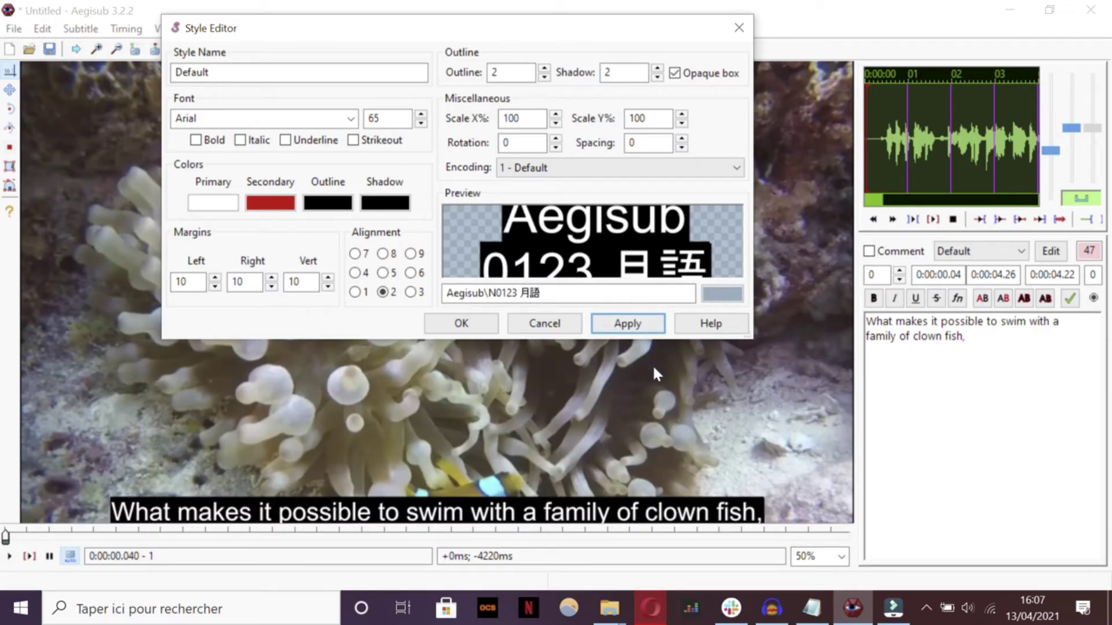
pyautogui.click(478, 330)
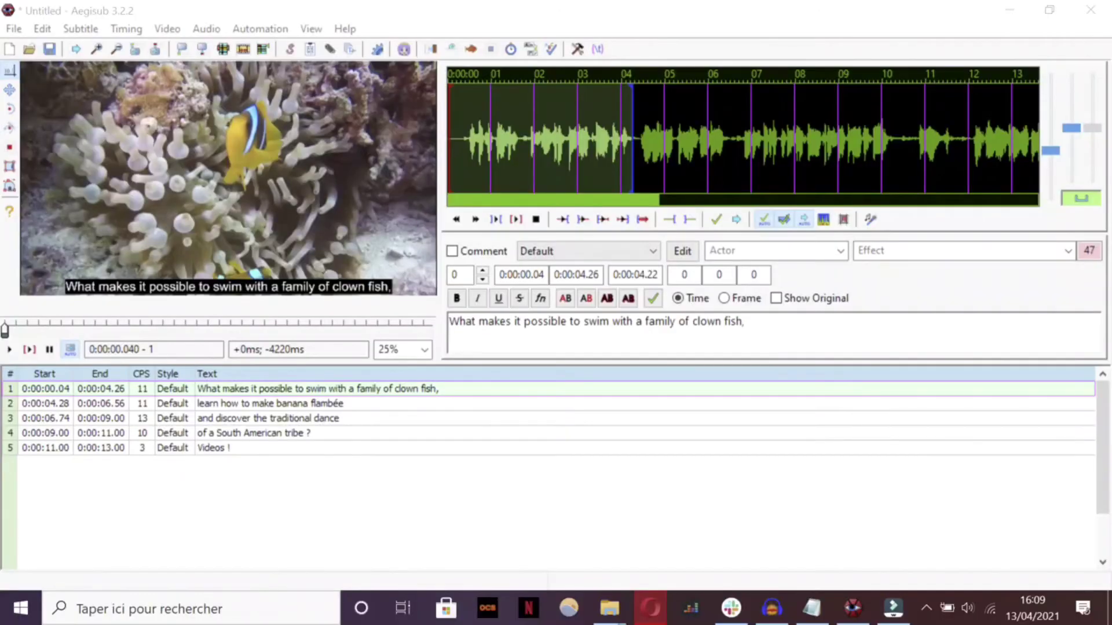
# Step: Preview the boxed subtitles up to about 0:00:07 and open the File menu
pyautogui.click(5, 329)
pyautogui.click(9, 349)
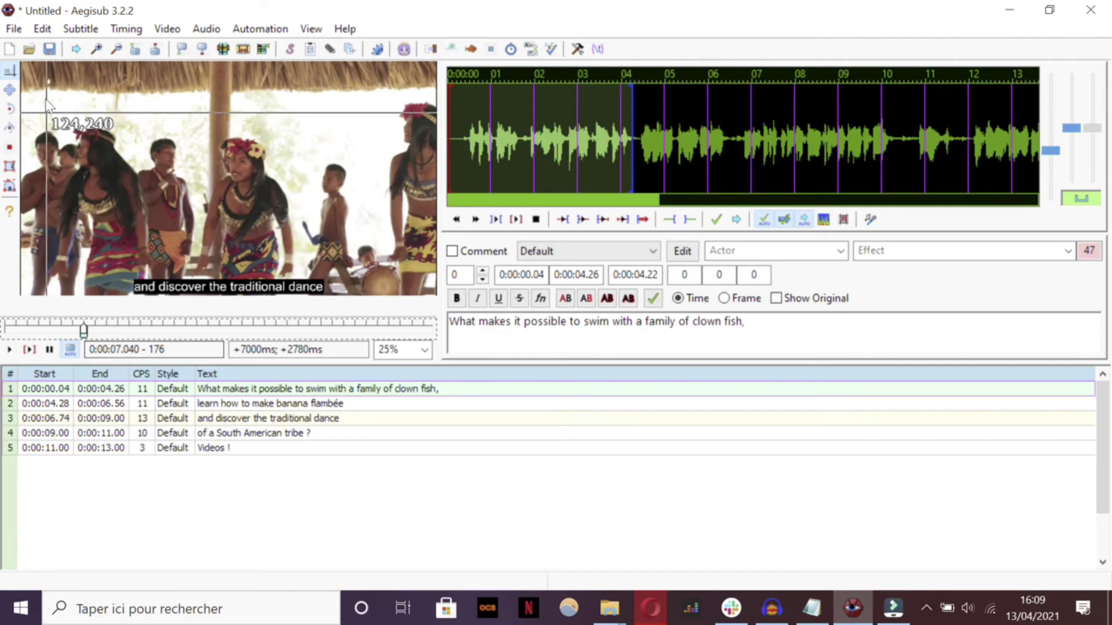
pyautogui.click(20, 32)
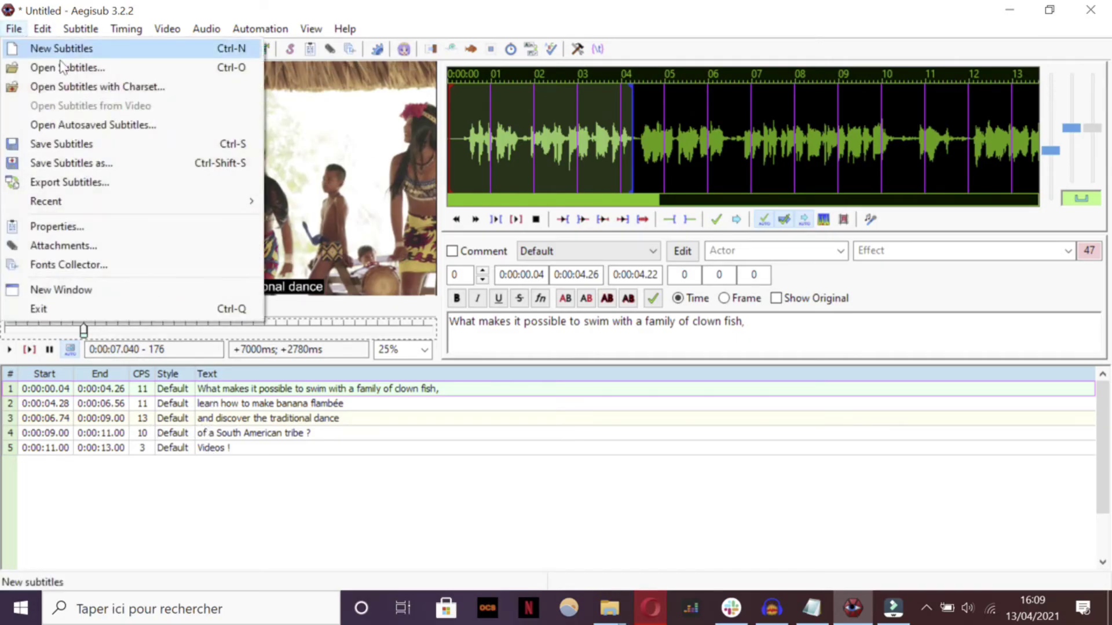
# Step: Begin exporting the subtitles and open the save dialog's file type list
pyautogui.click(111, 184)
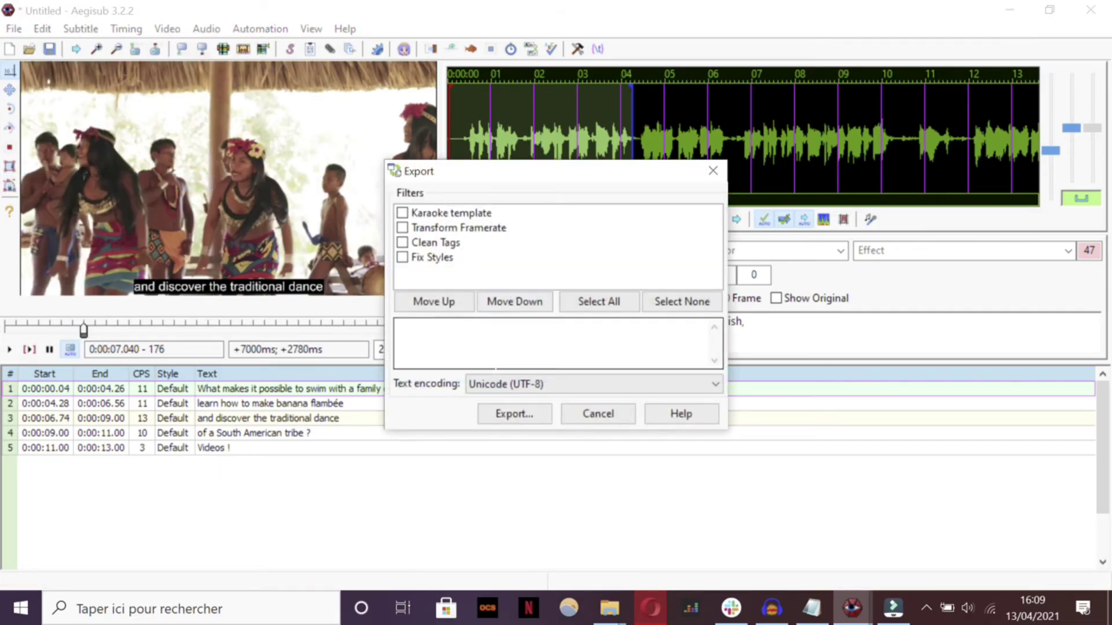
pyautogui.click(519, 413)
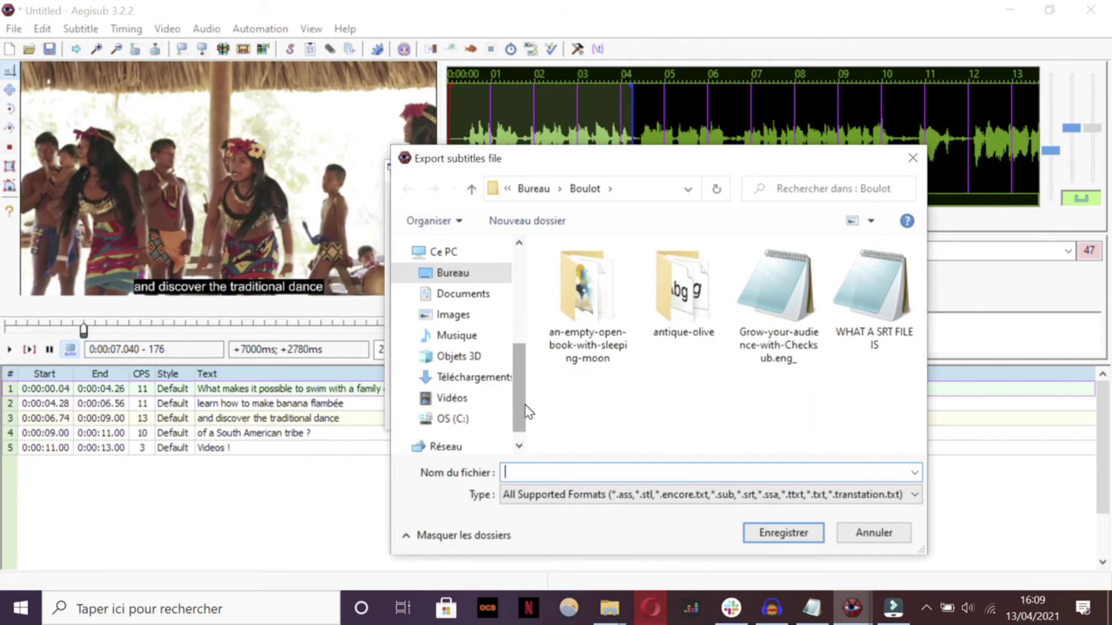
pyautogui.click(610, 495)
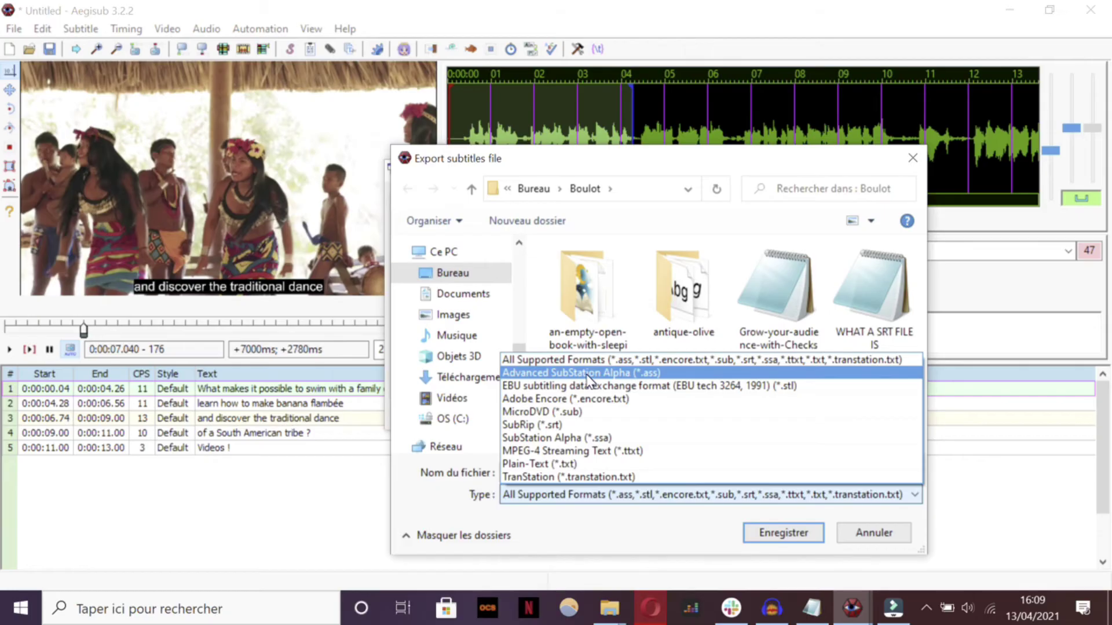
# Step: Set the export type to SubRip (*.srt) and name the file Checksub
pyautogui.click(586, 424)
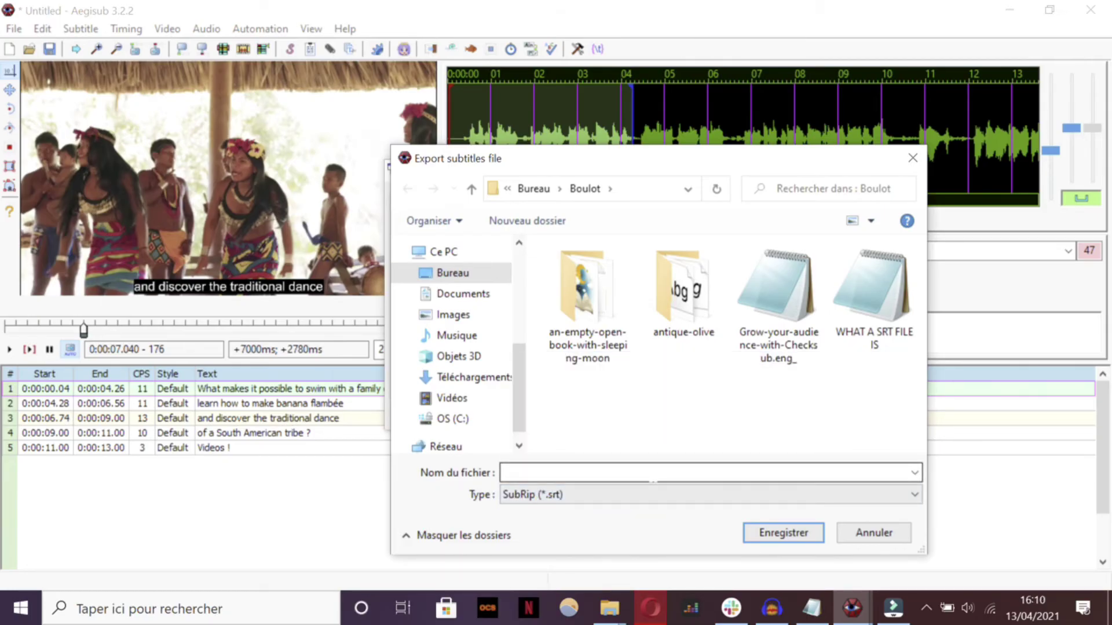
pyautogui.click(652, 480)
pyautogui.write('C')
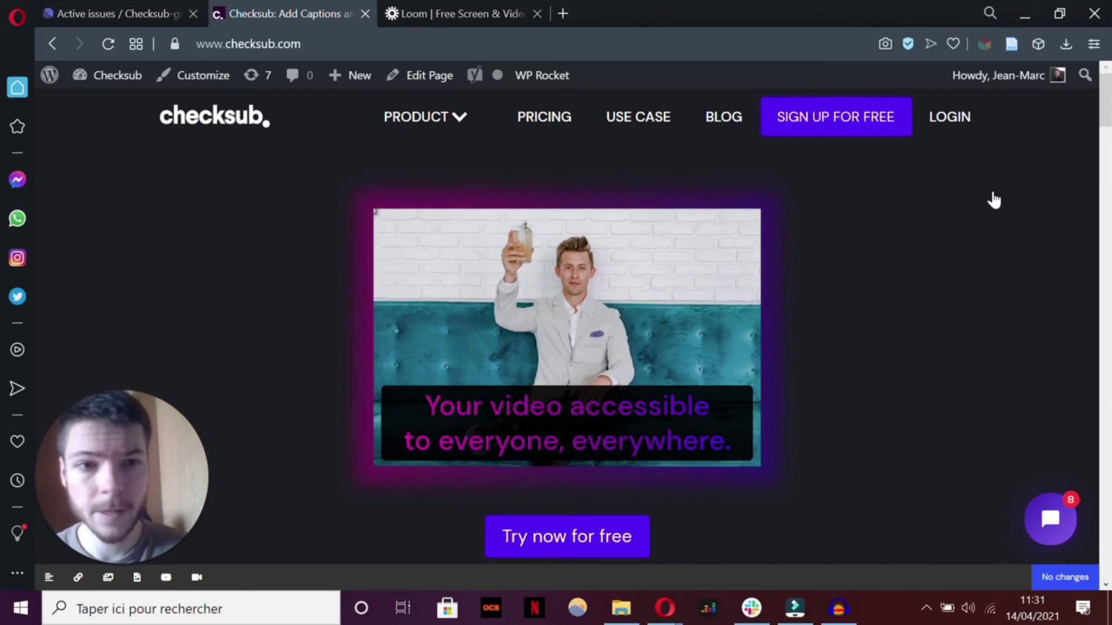
# Step: Log in to Checksub and dismiss the Add a video popup to view the video list
pyautogui.click(949, 124)
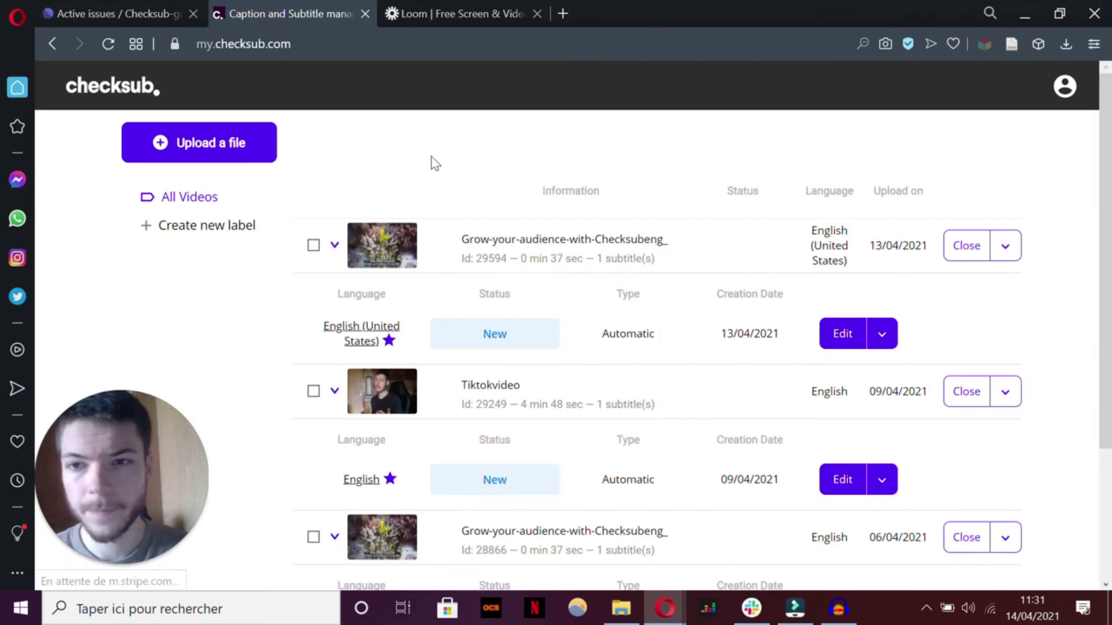
pyautogui.click(232, 146)
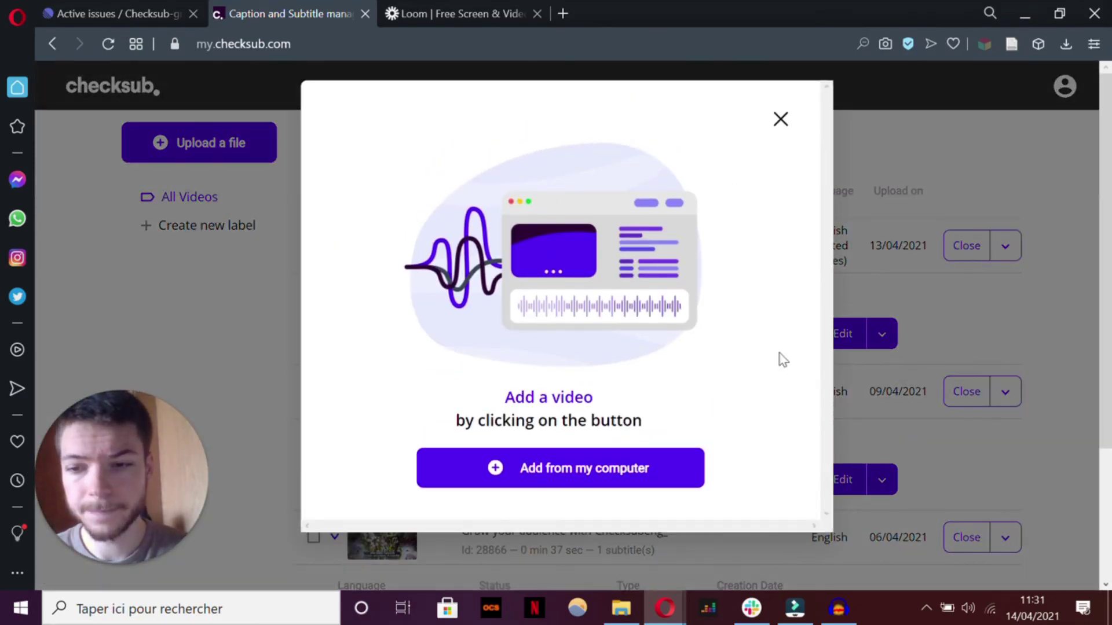
pyautogui.click(781, 120)
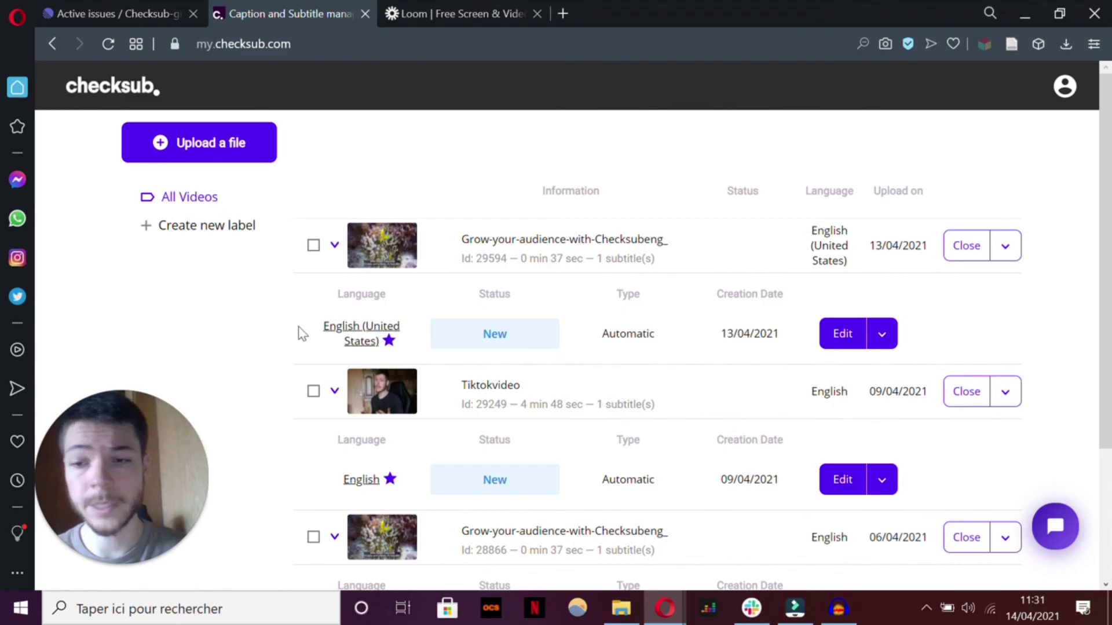
# Step: Open the English (United States) subtitles in Checksub's editor and scroll through the timed lines
pyautogui.click(379, 327)
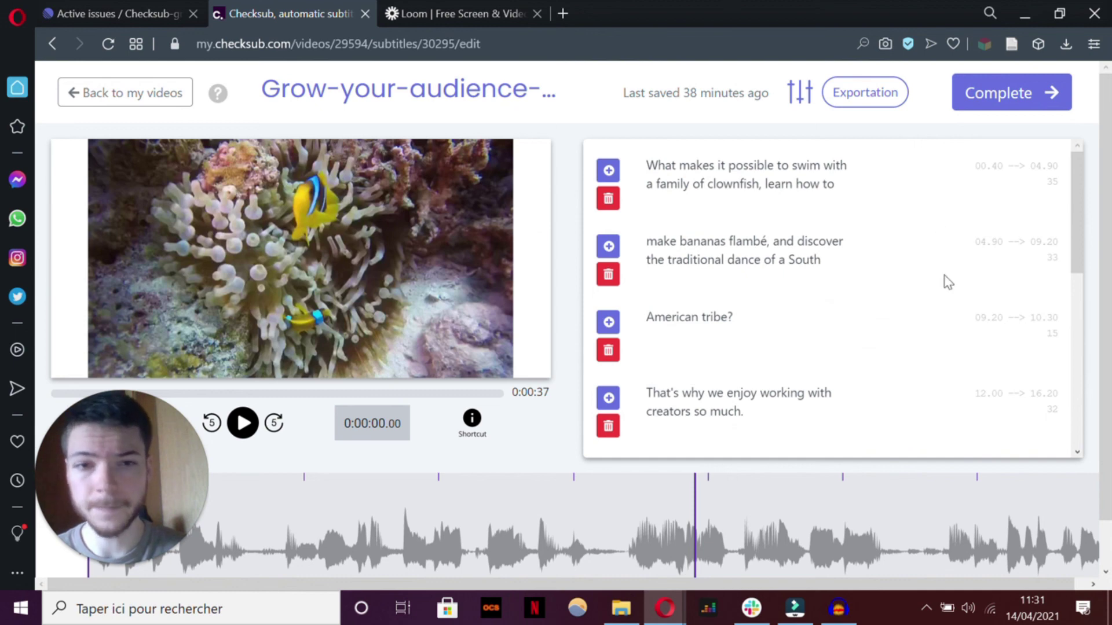
pyautogui.scroll(-8, 678, 226)
pyautogui.scroll(6, 789, 251)
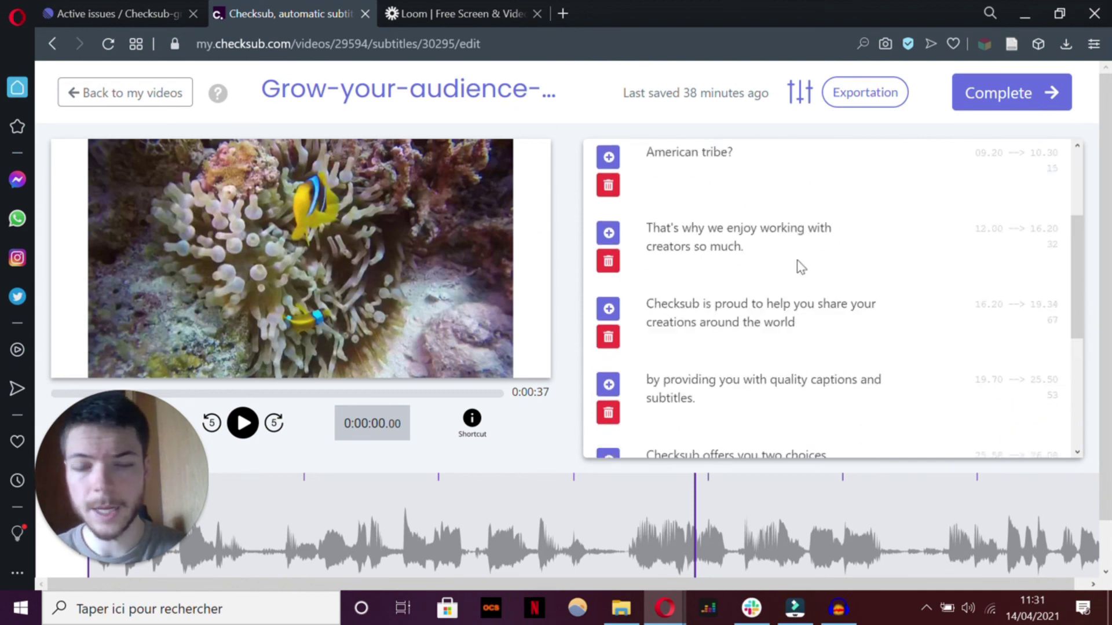
pyautogui.scroll(3, 801, 267)
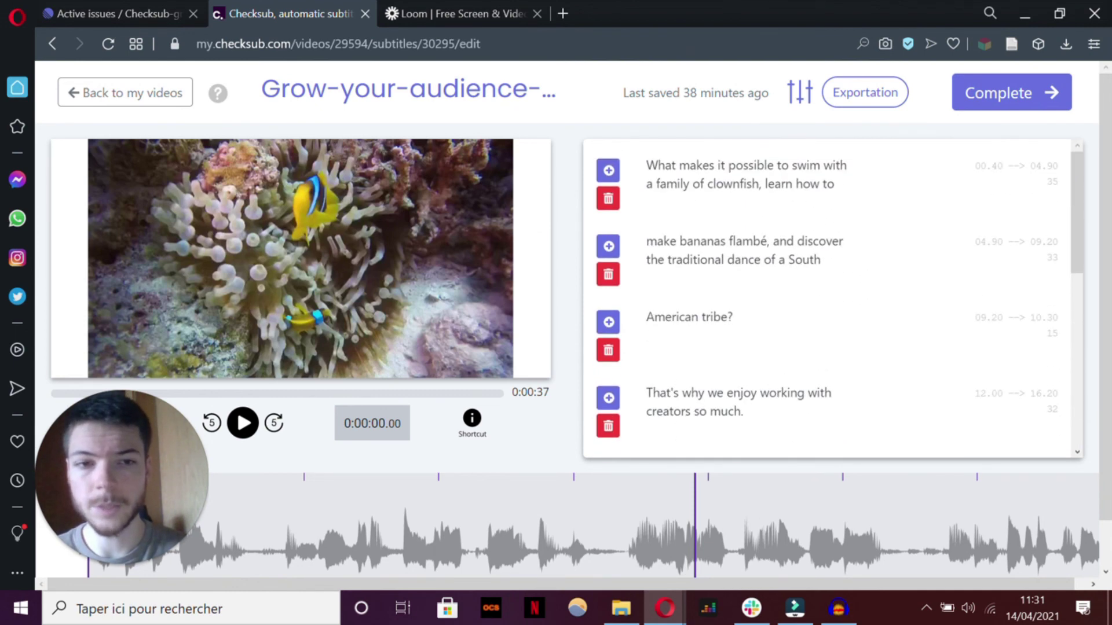
pyautogui.scroll(-4, 774, 224)
pyautogui.scroll(-3, 905, 265)
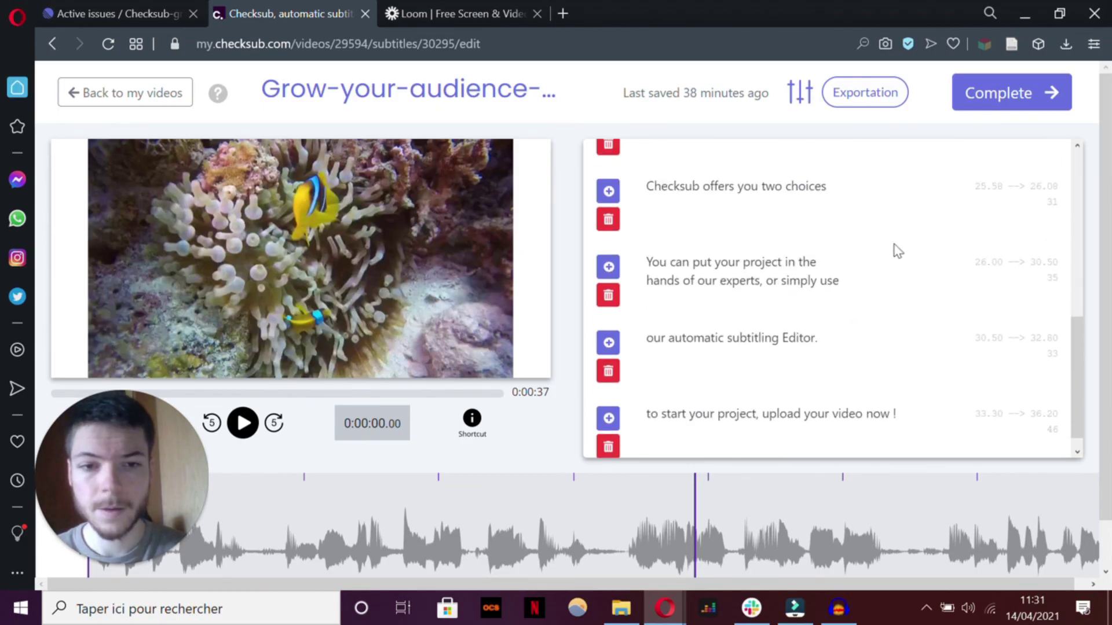
pyautogui.scroll(4, 827, 290)
pyautogui.scroll(-2, 739, 186)
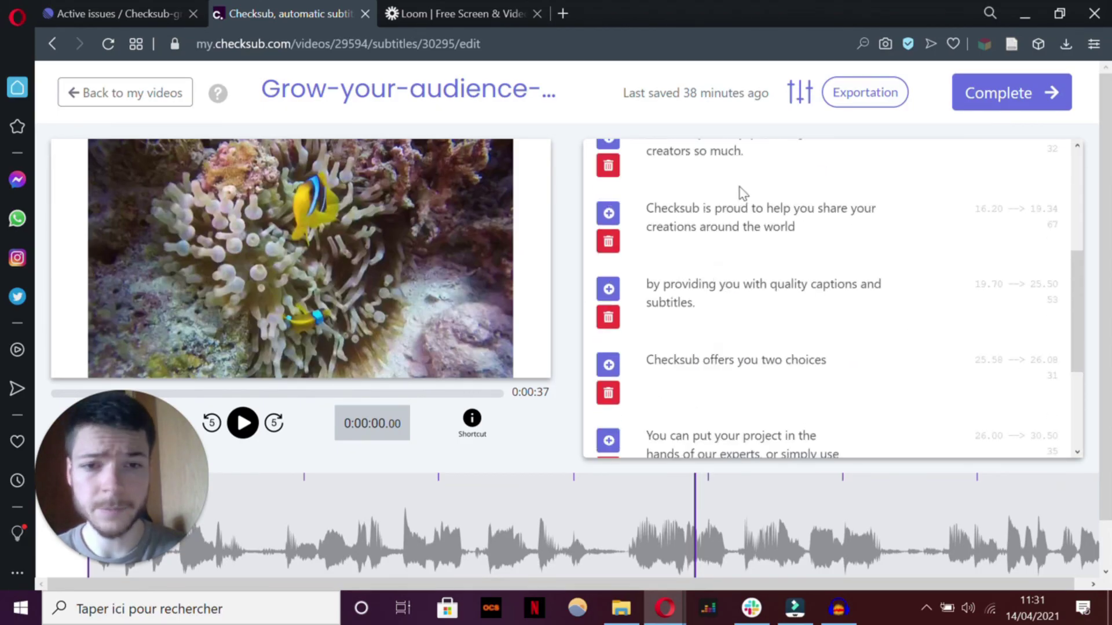
pyautogui.scroll(4, 746, 199)
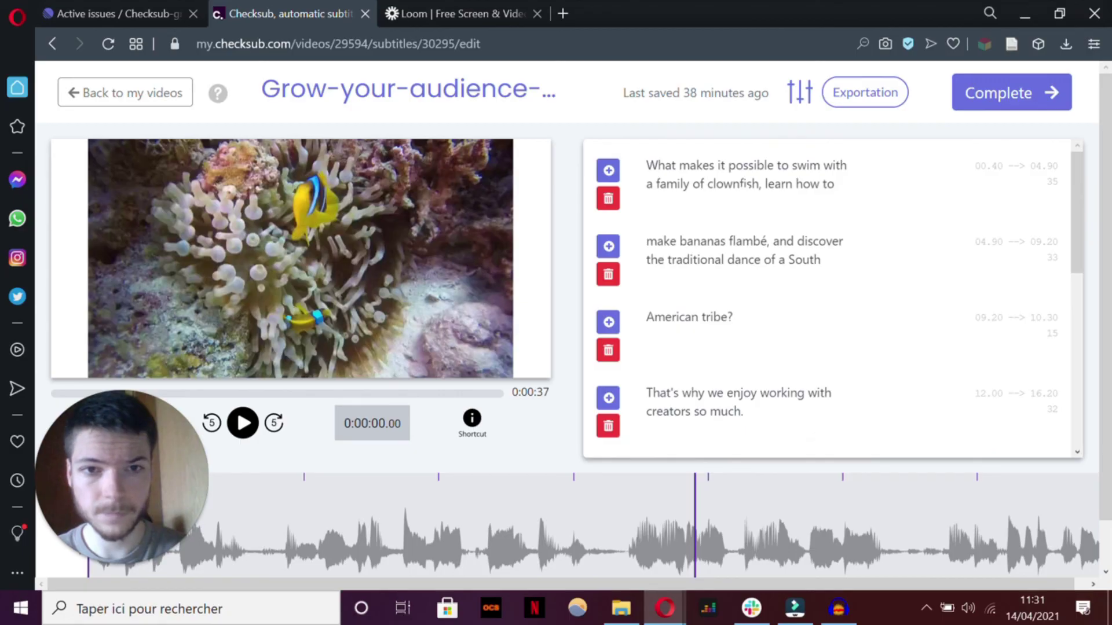
pyautogui.scroll(-3, 833, 299)
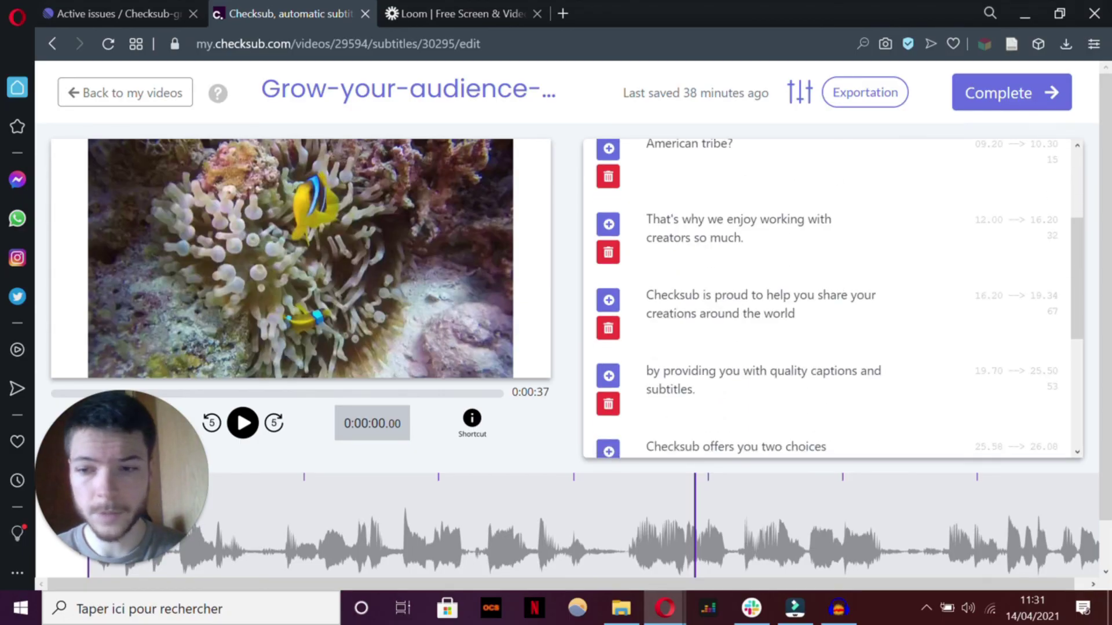
pyautogui.scroll(-4, 828, 298)
pyautogui.scroll(7, 828, 298)
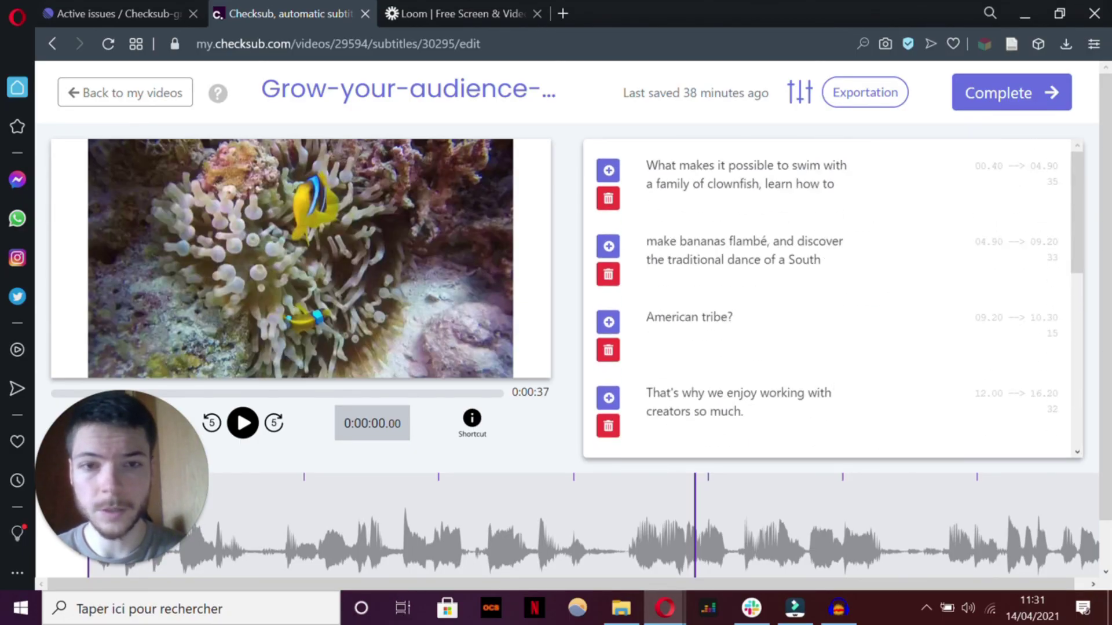
# Step: Export the Checksub subtitles in SRT format from the Exportation menu
pyautogui.click(847, 104)
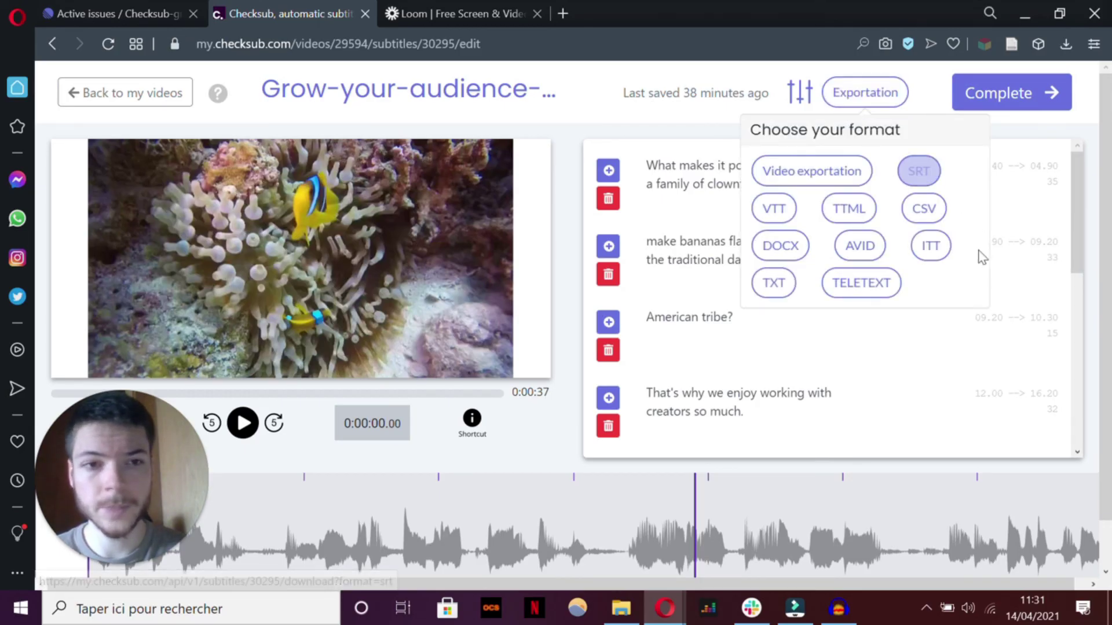
pyautogui.click(773, 282)
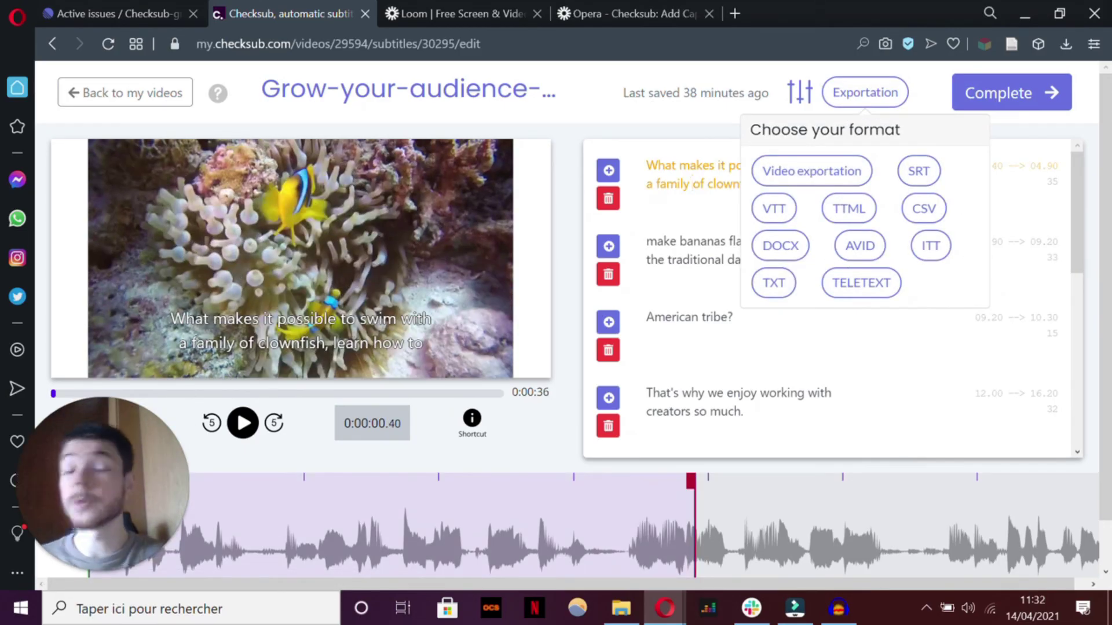